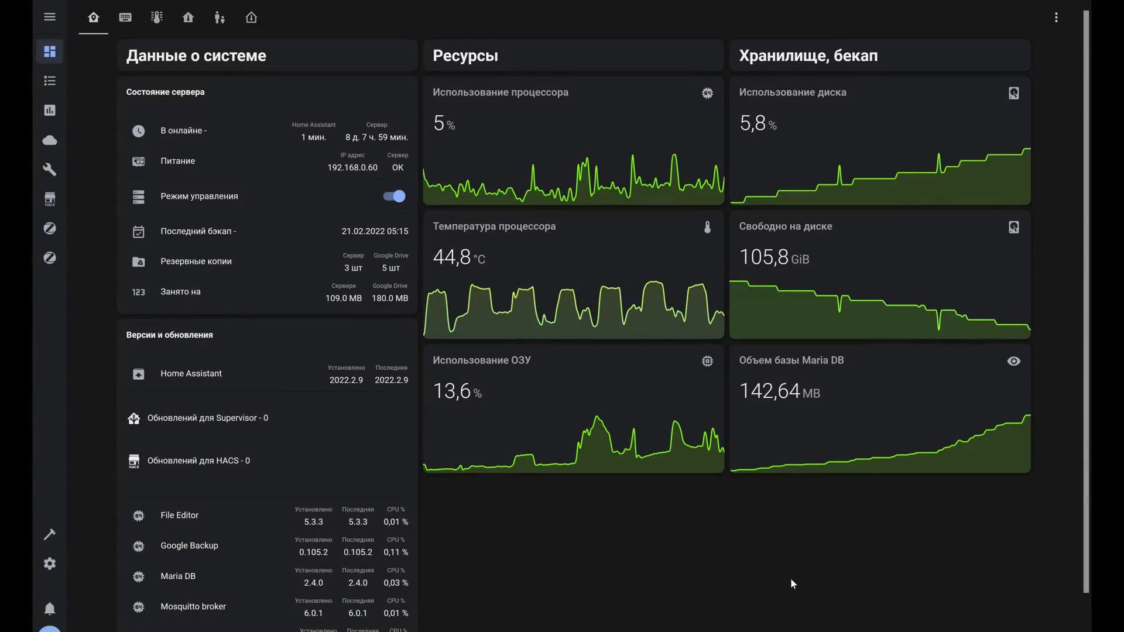
# Step: Show the MiCloud device details for Gateway 3 at 192.168.0.82 from the Xiaomi Gateway 3 entry
pyautogui.click(54, 574)
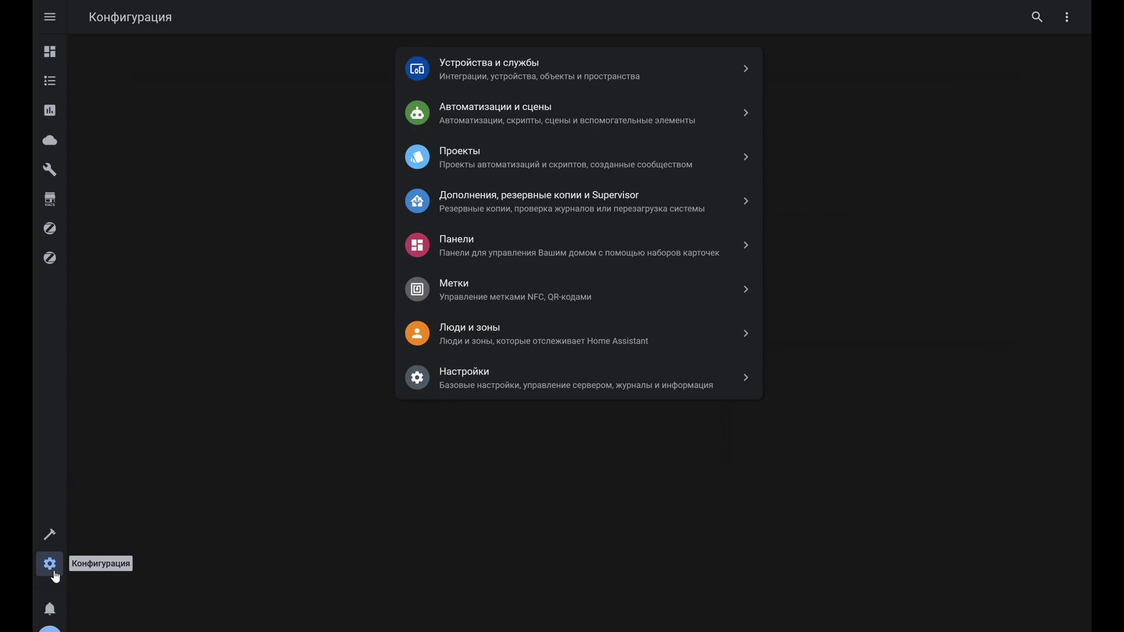
pyautogui.click(467, 74)
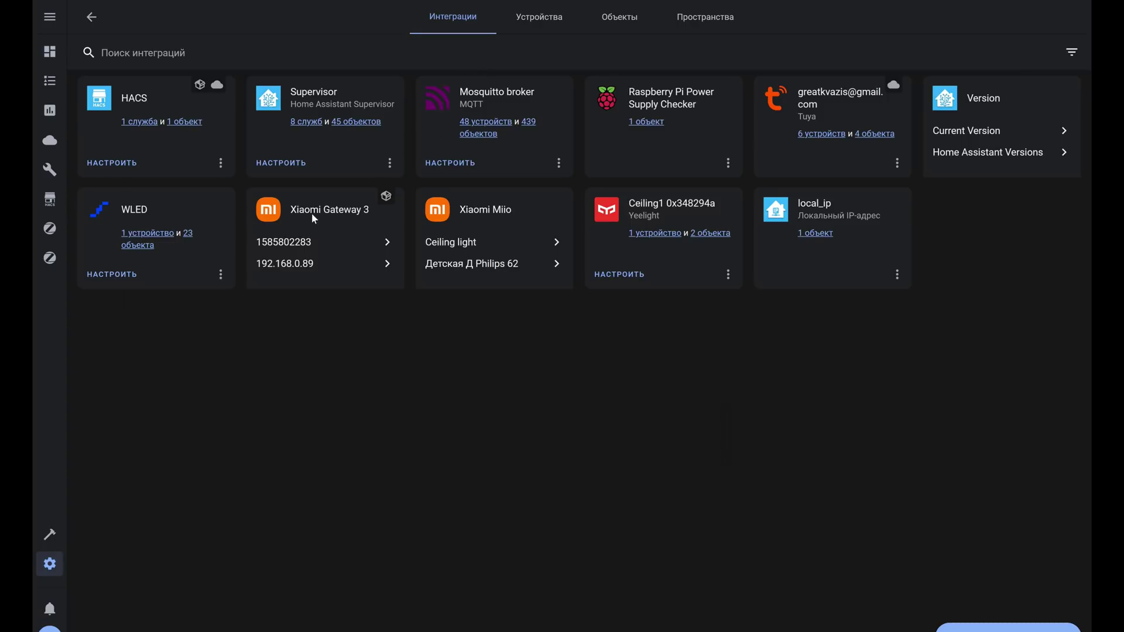
pyautogui.click(287, 246)
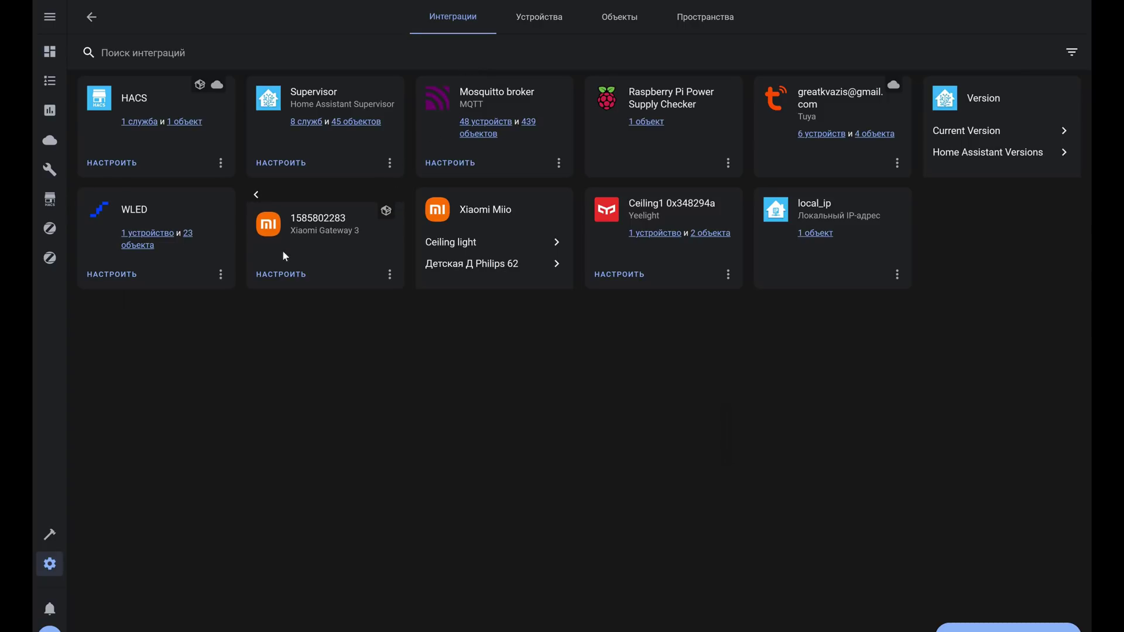
pyautogui.click(280, 273)
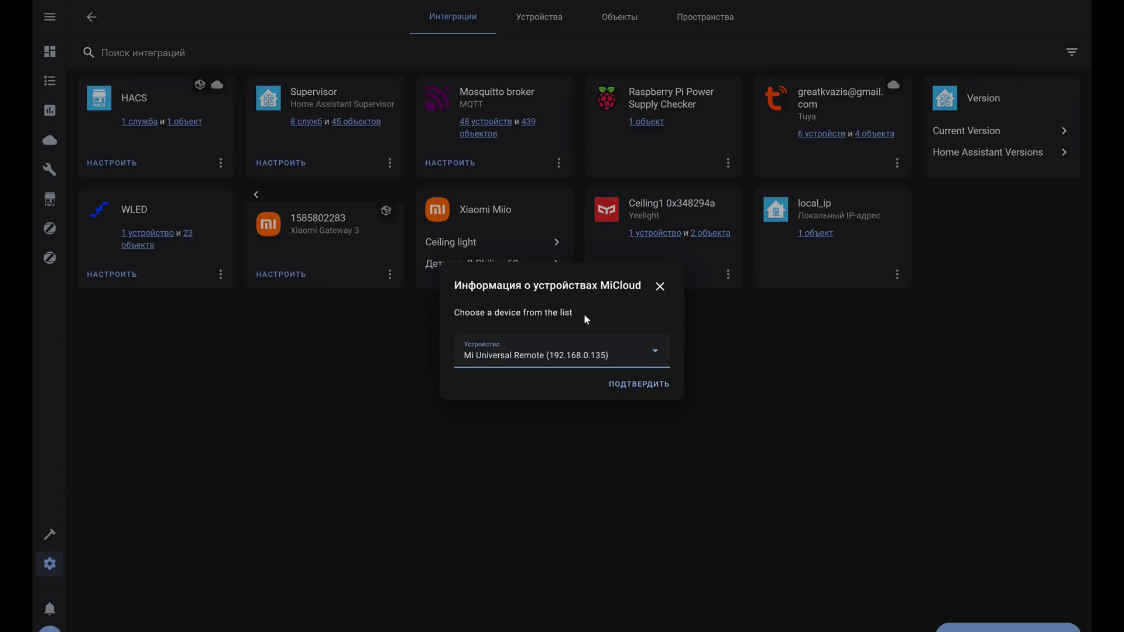
pyautogui.click(563, 359)
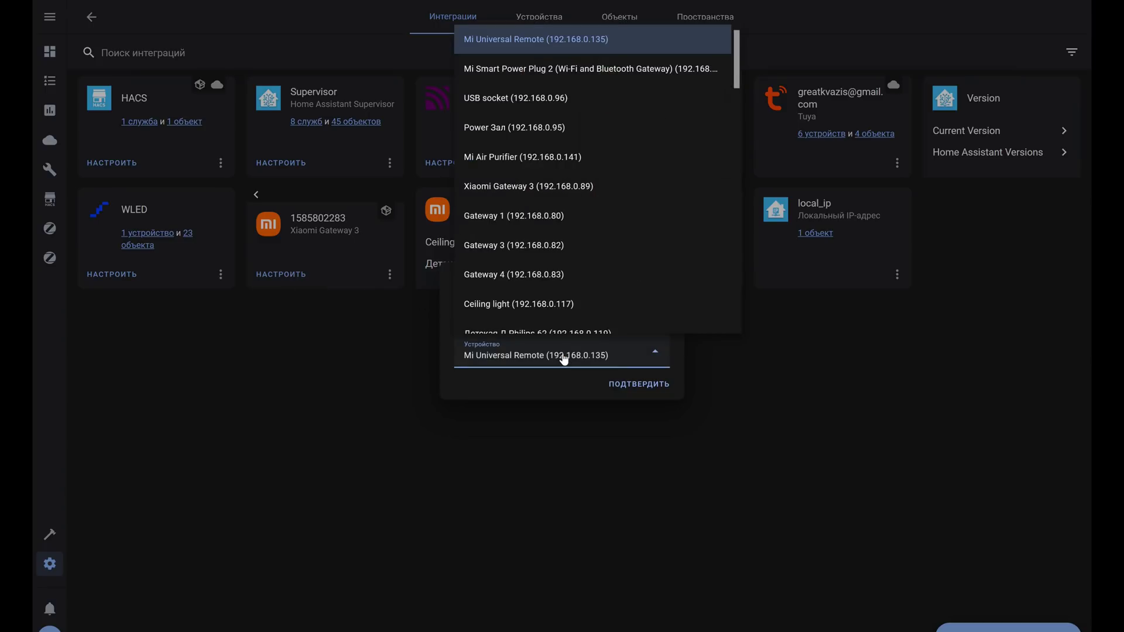
pyautogui.click(523, 242)
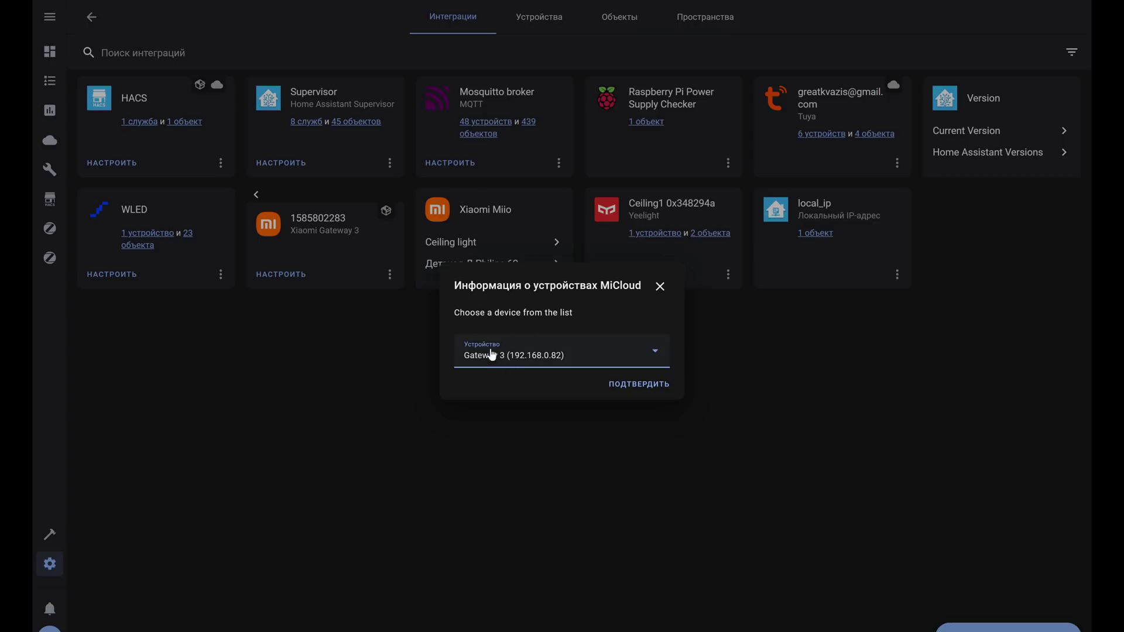
pyautogui.click(652, 384)
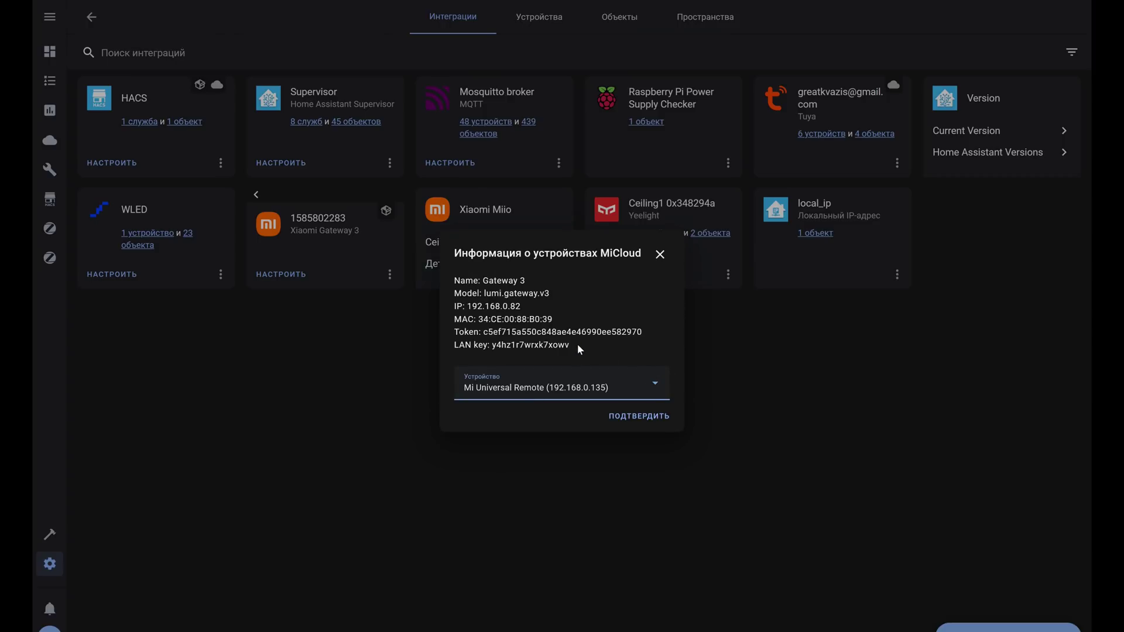
# Step: Copy the gateway's LAN key, token and MAC address, then close the device info
pyautogui.moveTo(578, 347); pyautogui.dragTo(510, 353)
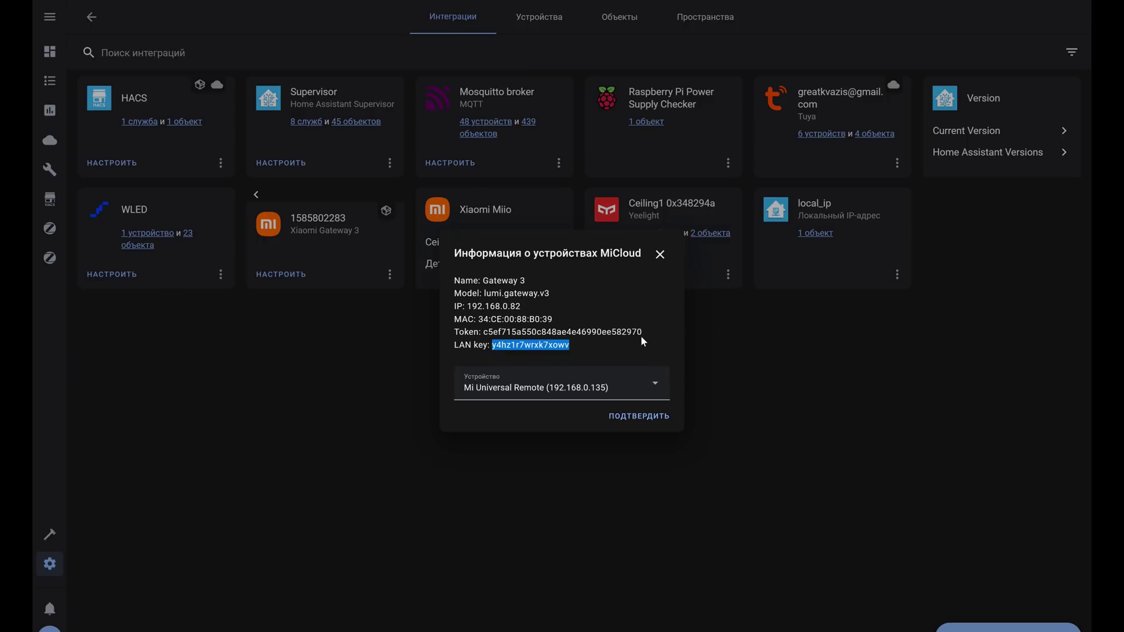
pyautogui.moveTo(644, 331); pyautogui.dragTo(483, 334)
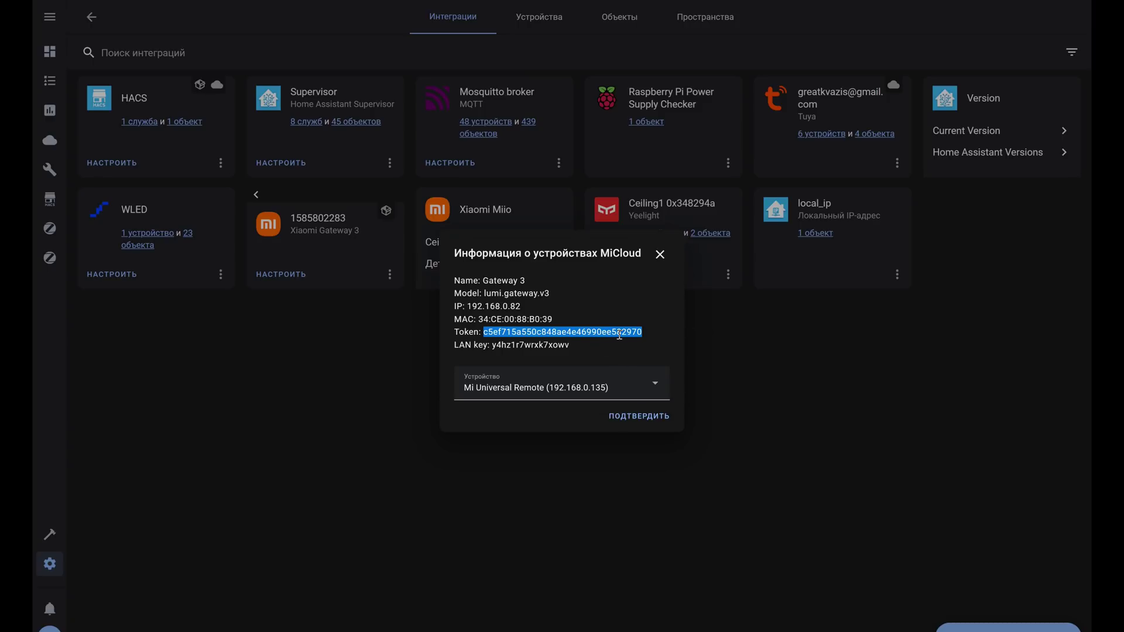
pyautogui.moveTo(561, 321); pyautogui.dragTo(466, 306)
pyautogui.hotkey('ctrl', 'c')
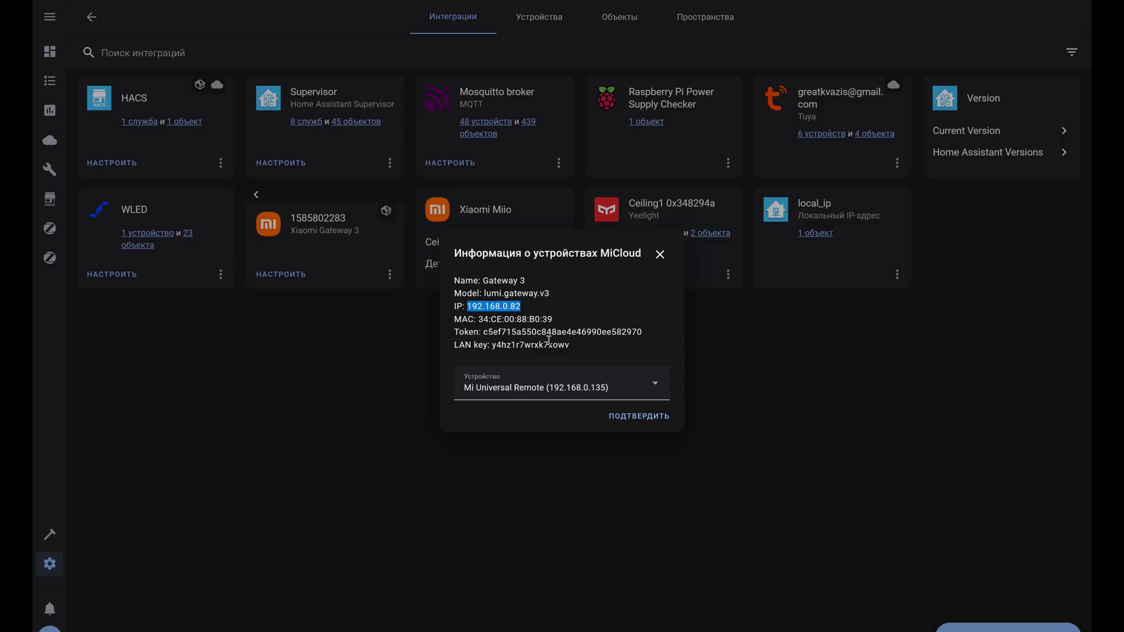
pyautogui.click(660, 255)
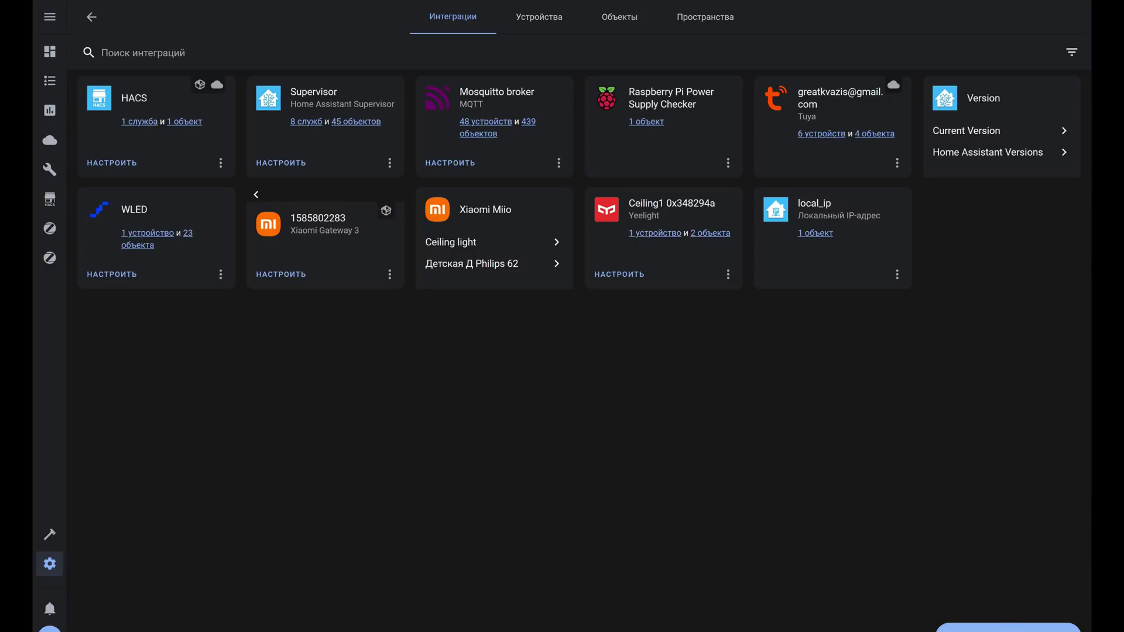
# Step: Add a Xiaomi Gateway (Aqara) integration with IP 192.168.0.82 and the gateway's MAC address
pyautogui.click(1006, 628)
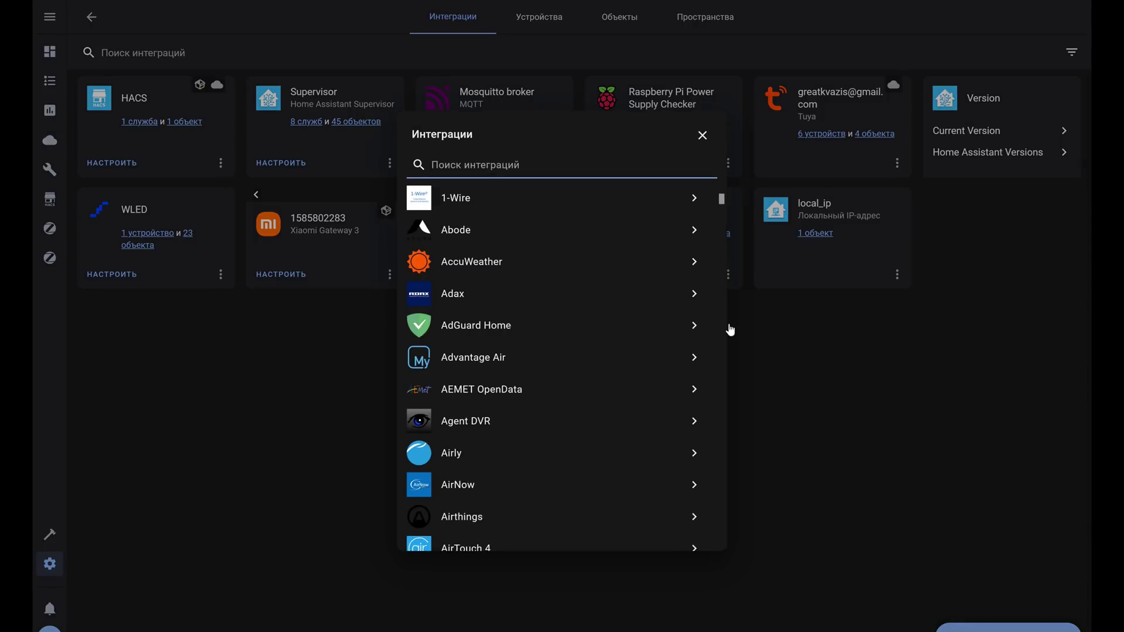
pyautogui.write('aqa')
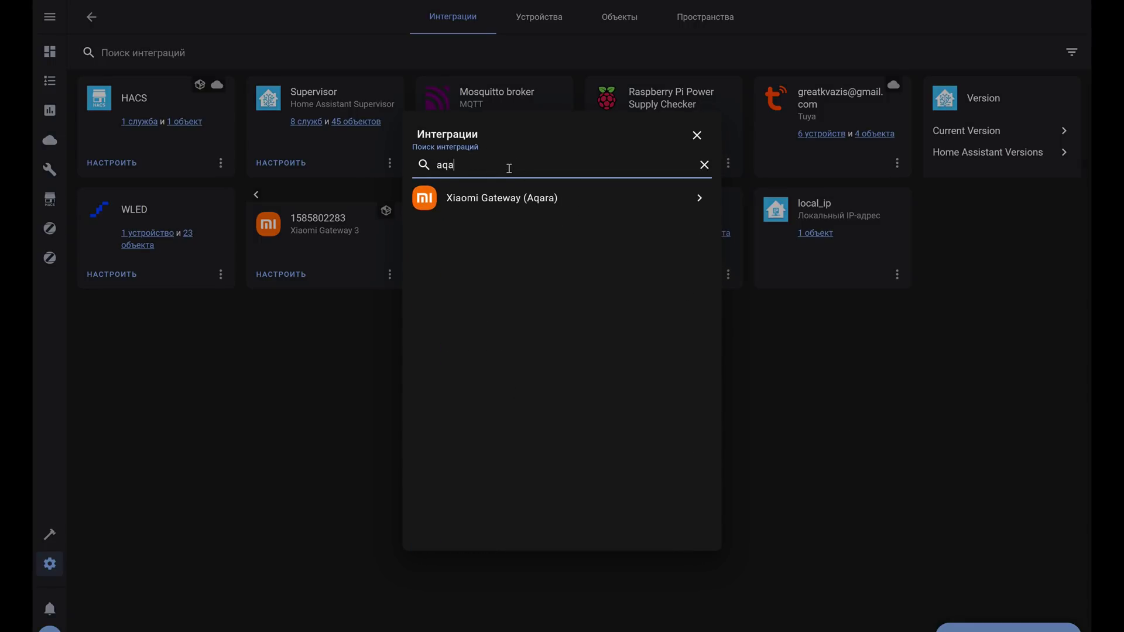
pyautogui.click(502, 199)
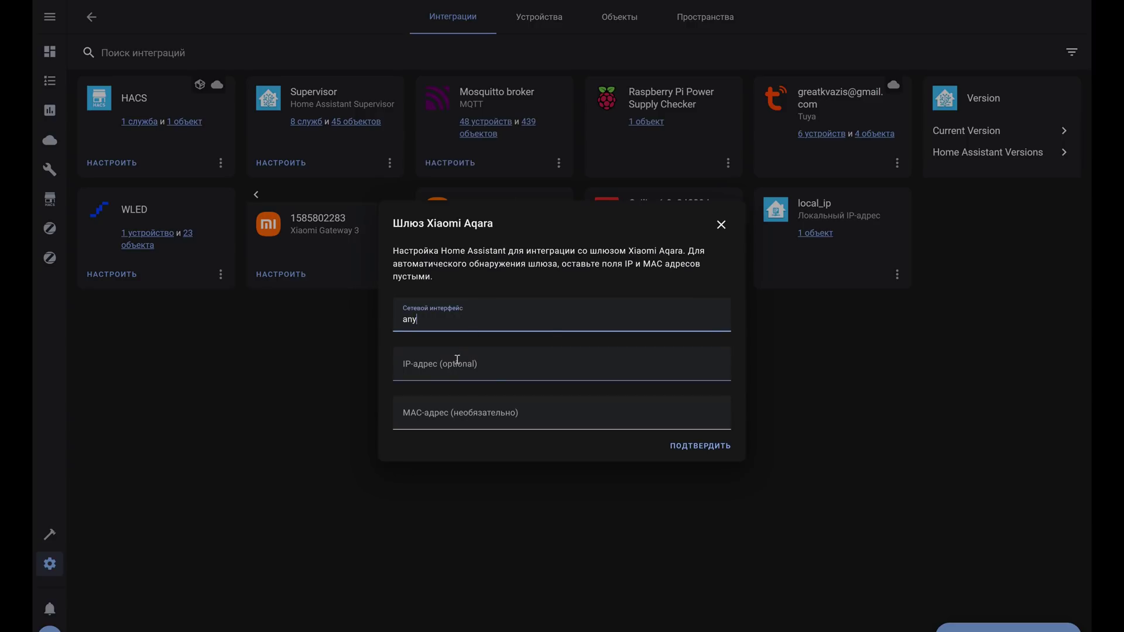
pyautogui.click(484, 623)
pyautogui.click(421, 366)
pyautogui.hotkey('ctrl', 'v')
pyautogui.click(431, 421)
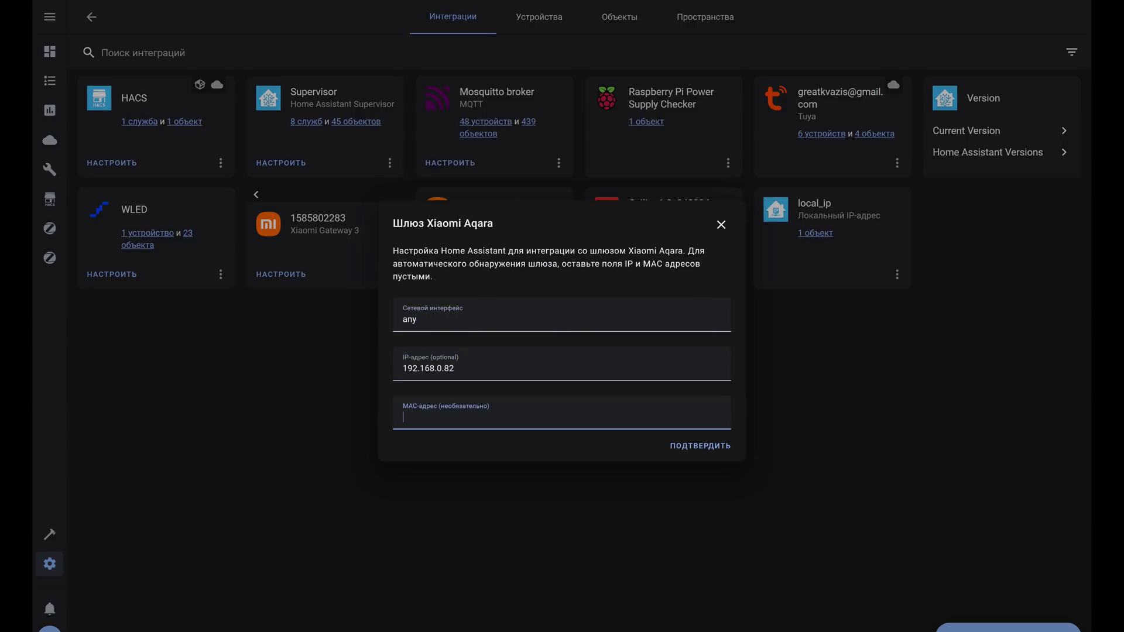
pyautogui.click(431, 417)
pyautogui.write('34:CE:00:88:B0:39')
pyautogui.click(688, 447)
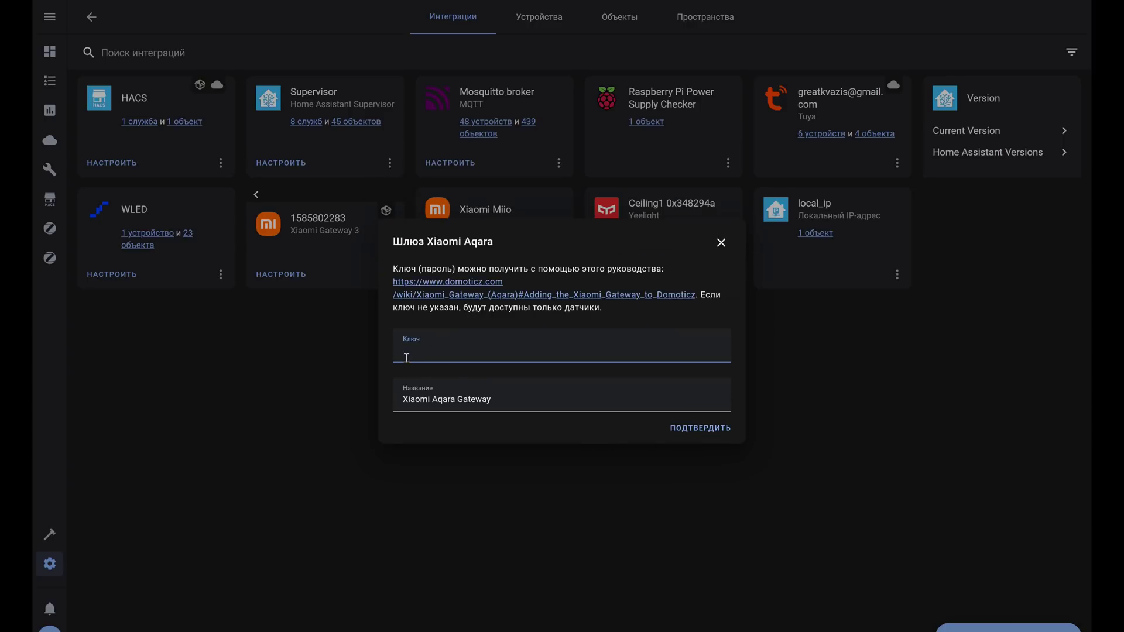
# Step: Enter the gateway's LAN key and submit it to finish setup
pyautogui.click(527, 568)
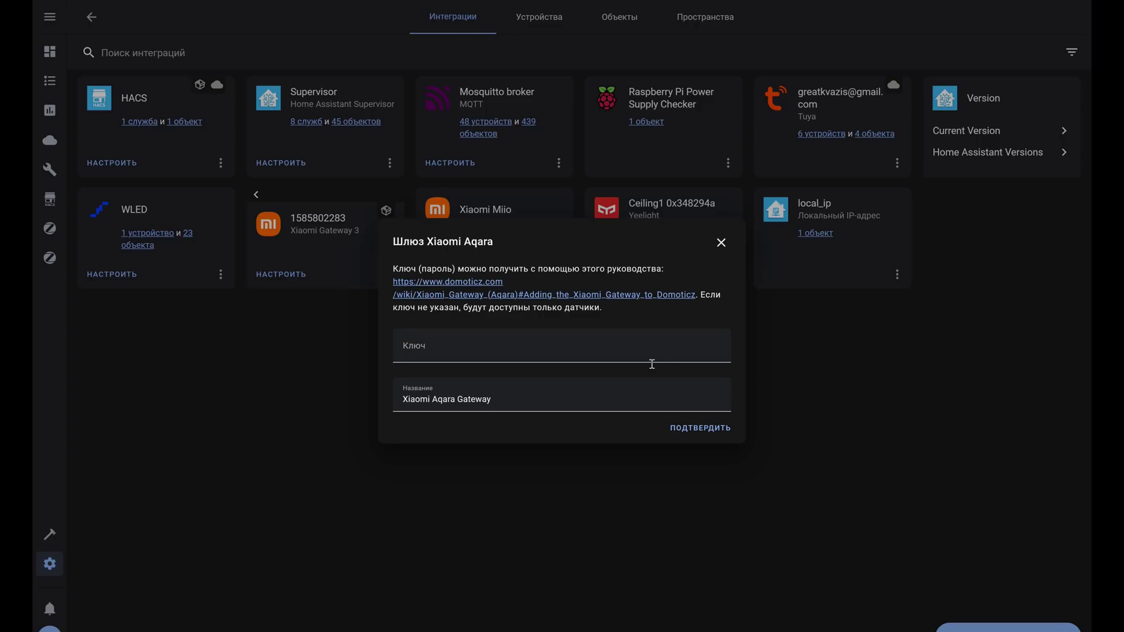
pyautogui.moveTo(701, 294); pyautogui.dragTo(719, 313)
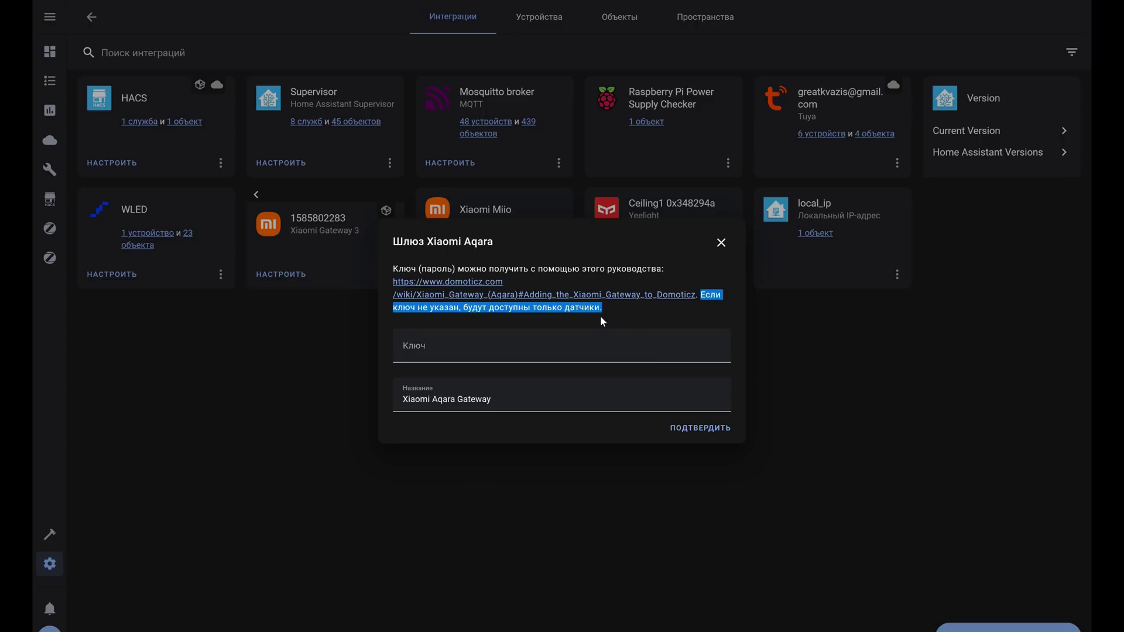
pyautogui.click(428, 347)
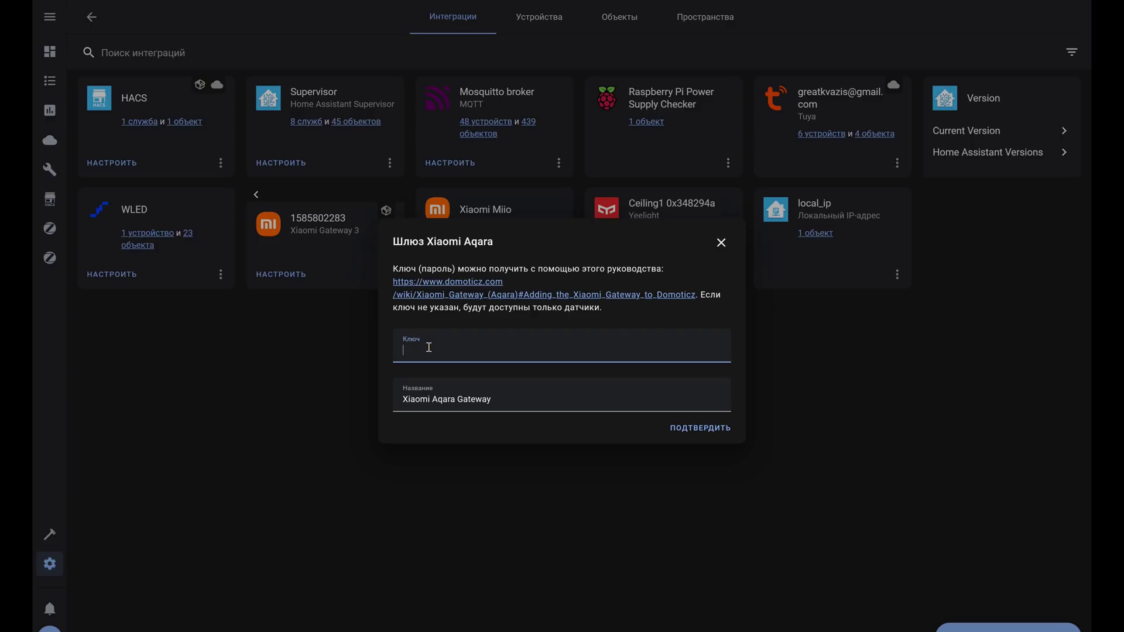
pyautogui.click(688, 428)
# Step: Open the Xiaomi Aqara Gateway device page and switch the Gateway Light on
pyautogui.click(663, 414)
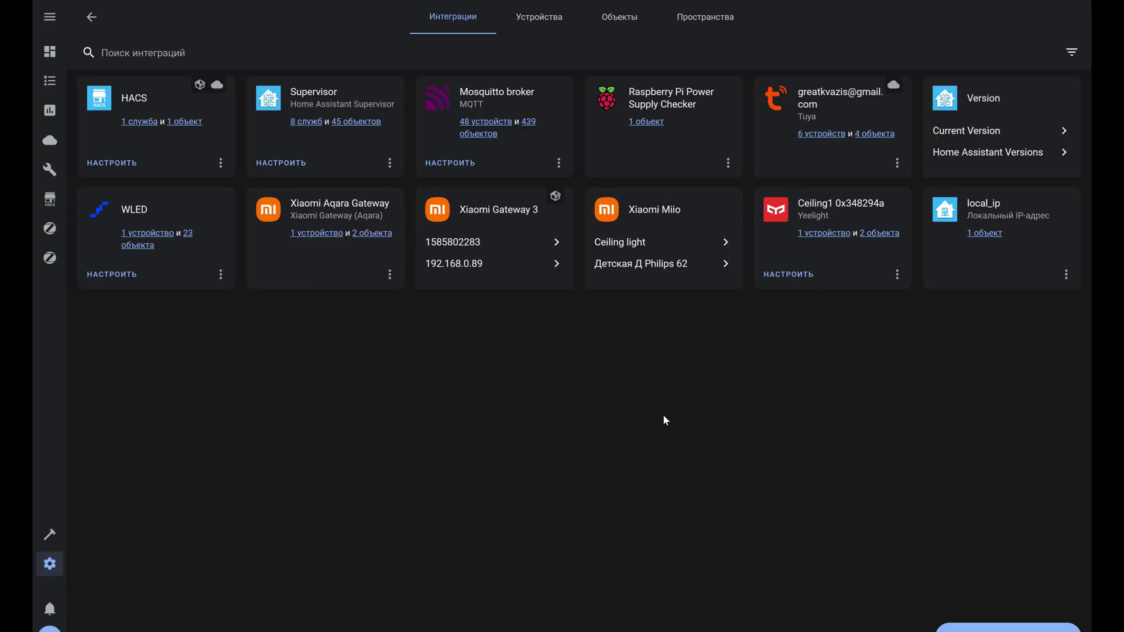
pyautogui.click(316, 233)
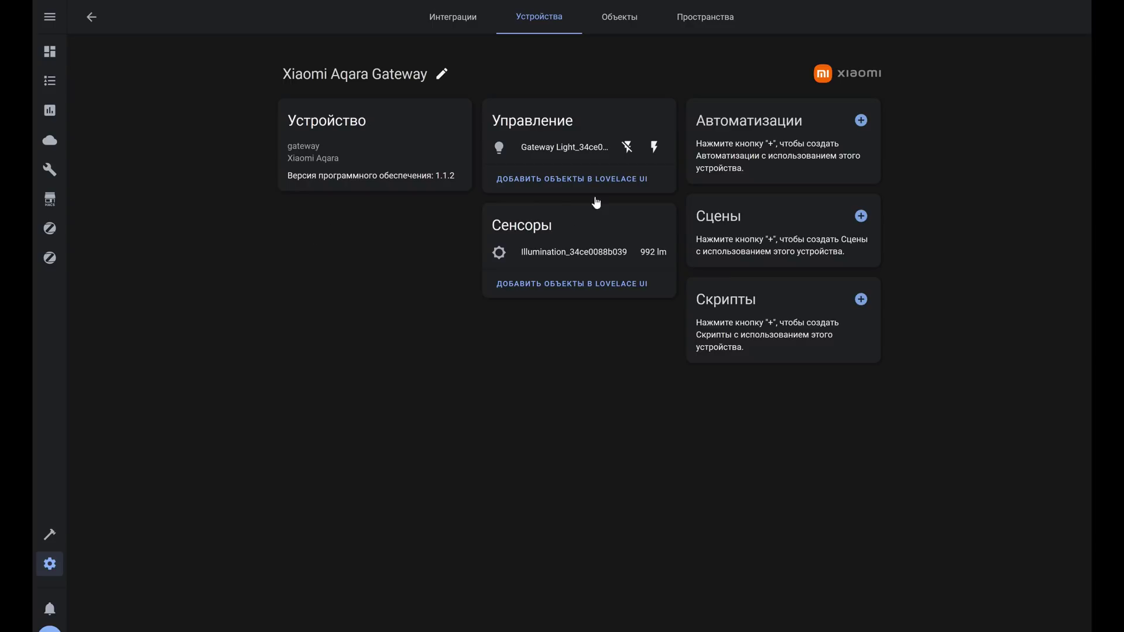
pyautogui.click(654, 147)
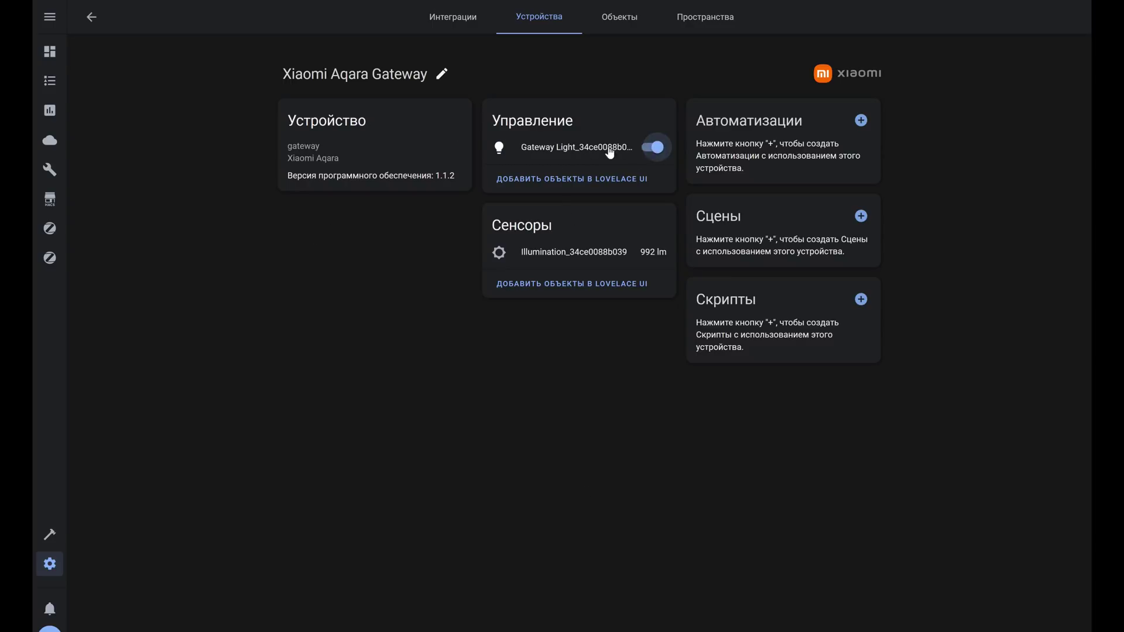
# Step: Set the gateway light to light pink at about half brightness, switch it off, then open Developer Tools
pyautogui.click(609, 153)
pyautogui.click(719, 188)
pyautogui.moveTo(634, 374)
pyautogui.mouseDown()
pyautogui.moveTo(639, 458)
pyautogui.moveTo(562, 415)
pyautogui.moveTo(576, 362)
pyautogui.mouseUp()
pyautogui.click(563, 283)
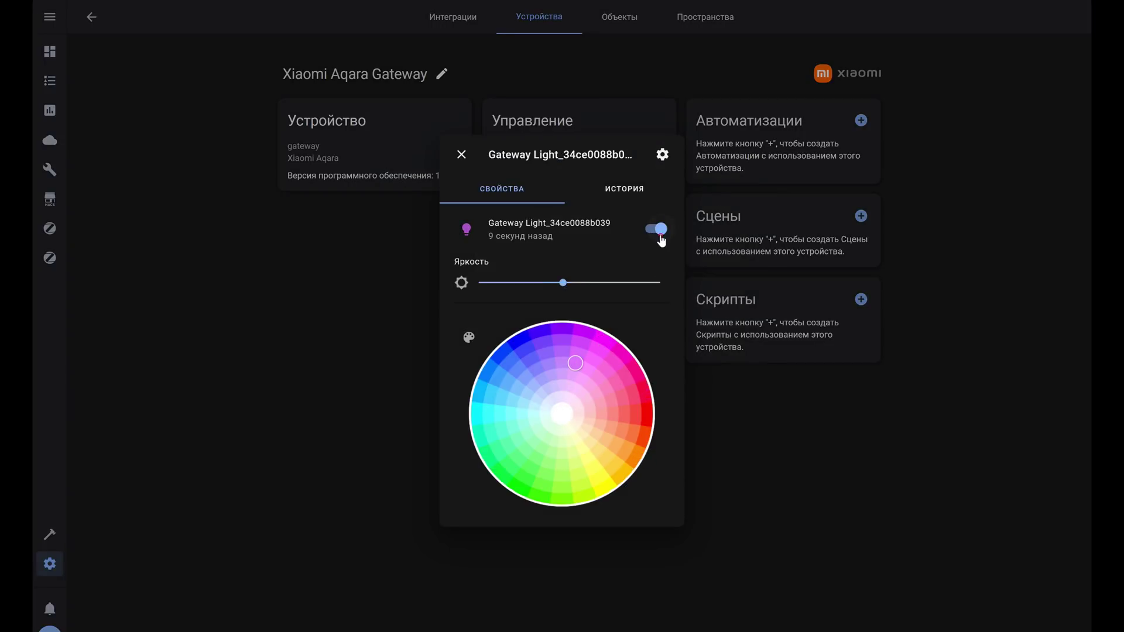
pyautogui.click(659, 233)
pyautogui.click(460, 267)
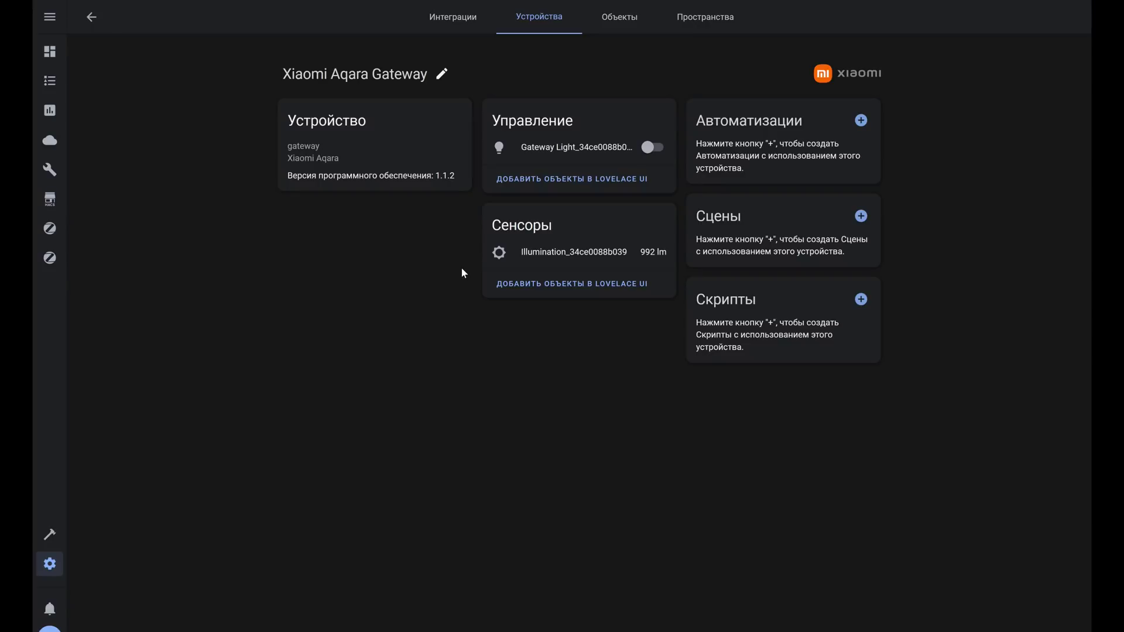
pyautogui.click(50, 534)
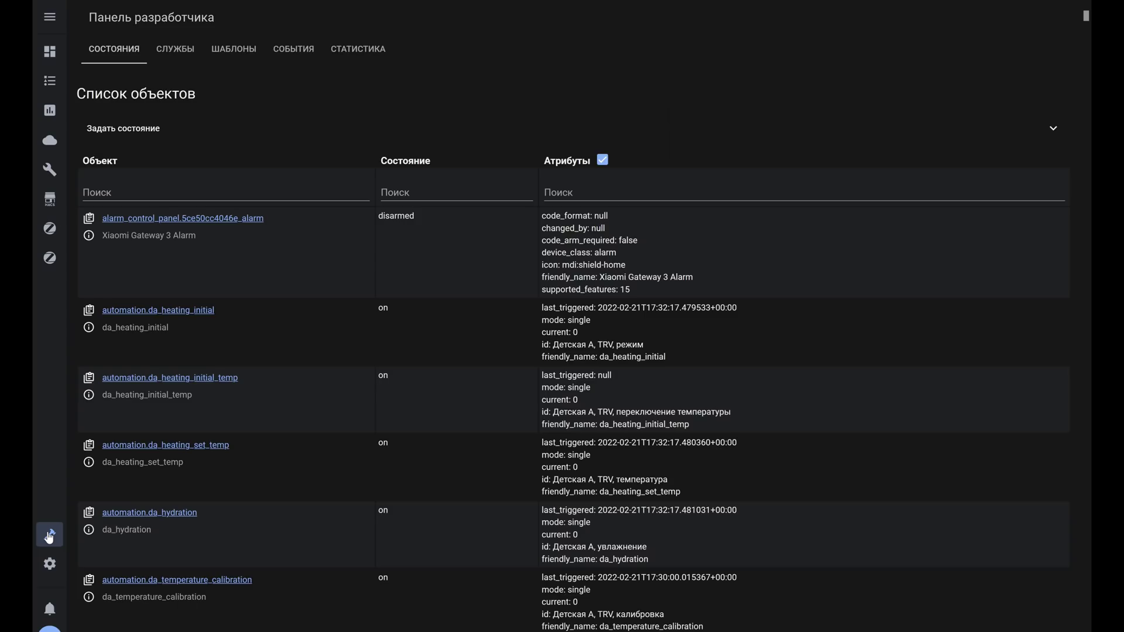
# Step: Select the Xiaomi Gateway (Aqara): play ringtone service and inspect it in YAML mode
pyautogui.click(179, 54)
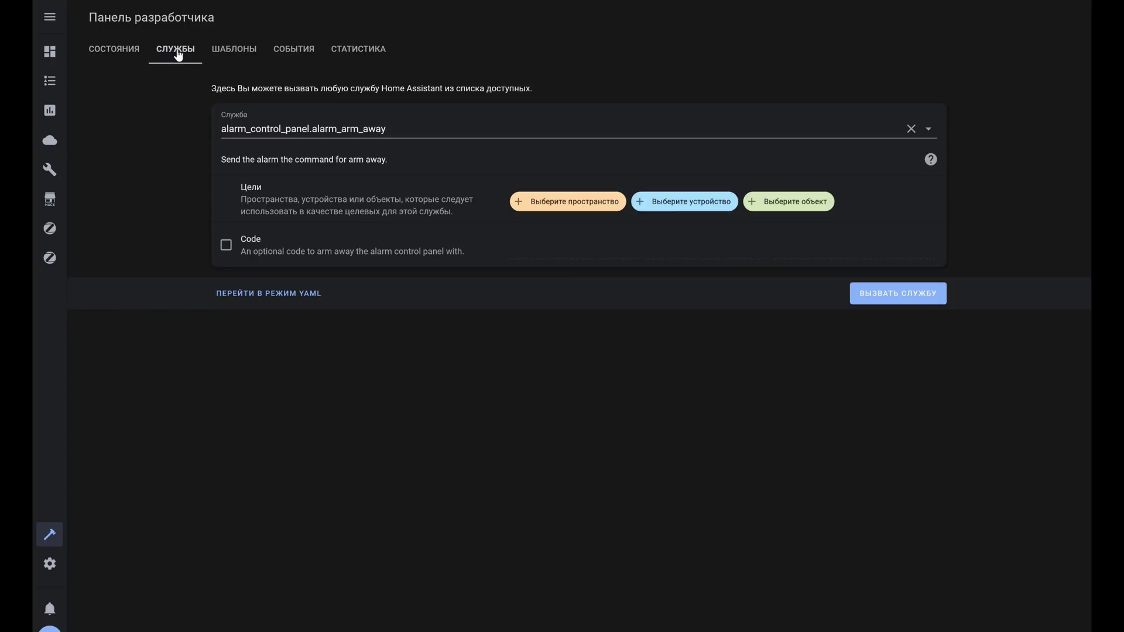
pyautogui.click(393, 130)
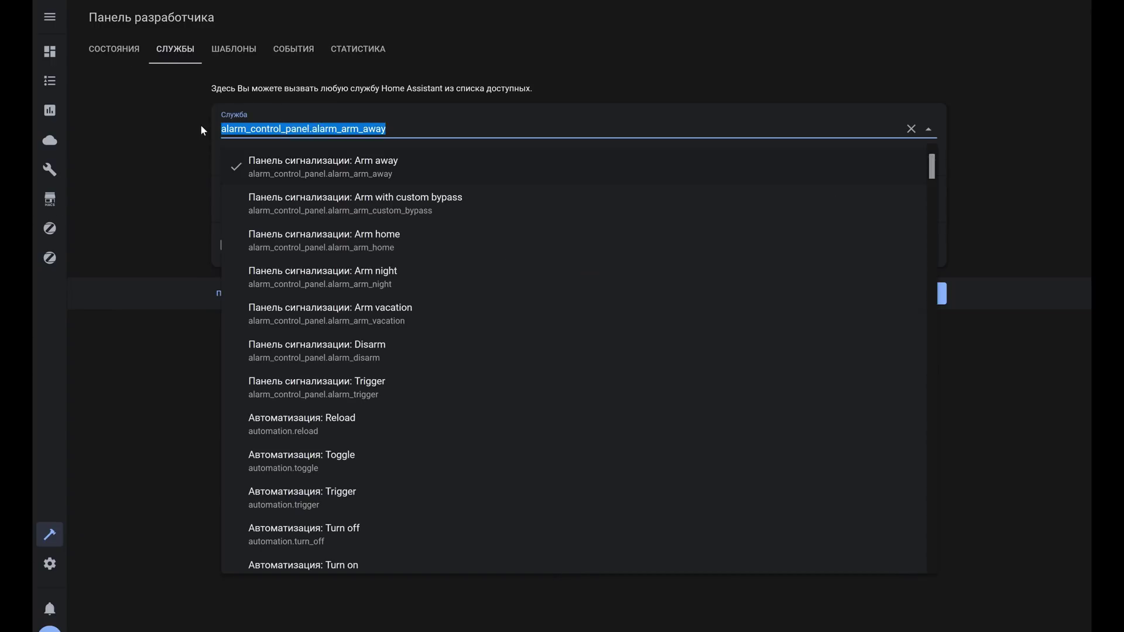
pyautogui.press('BackSpace')
pyautogui.write('aqa')
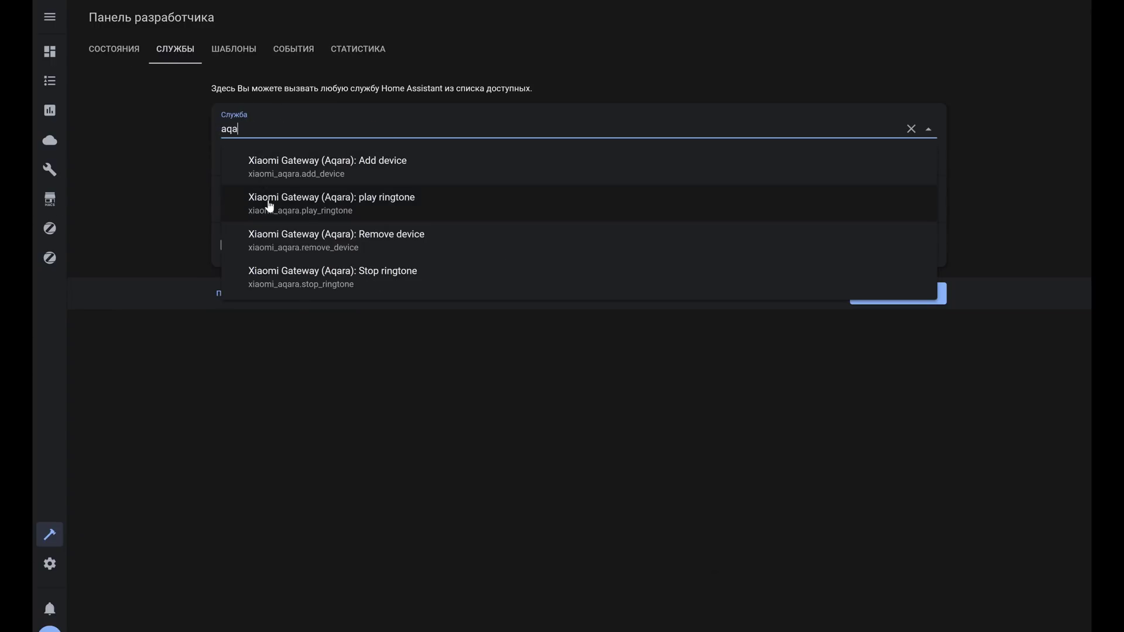
pyautogui.click(308, 211)
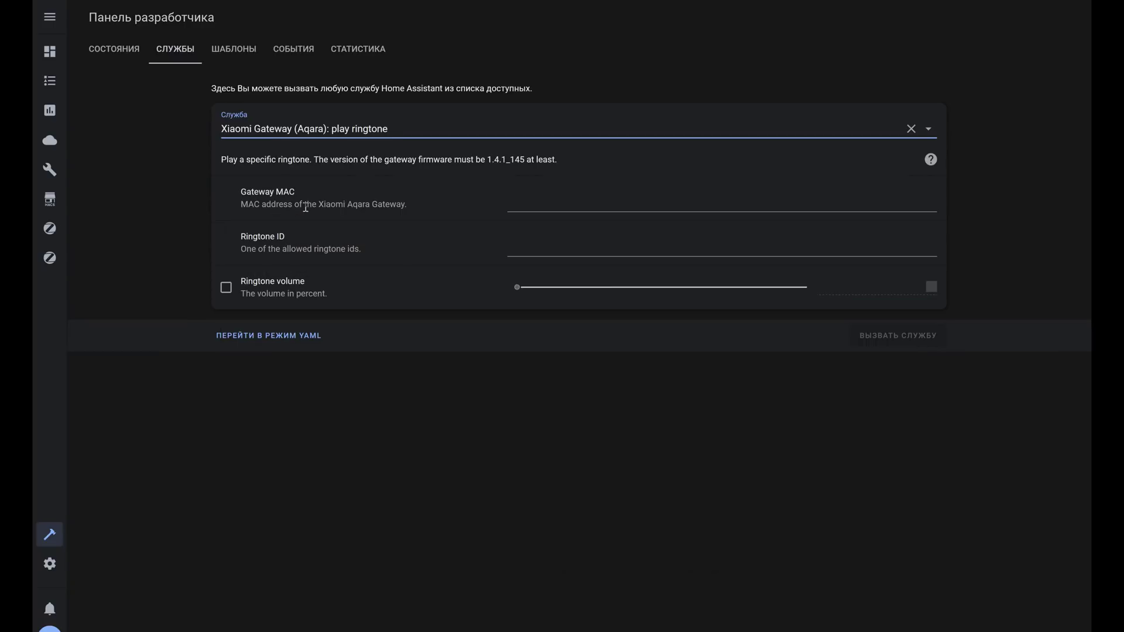
pyautogui.moveTo(392, 129); pyautogui.dragTo(210, 131)
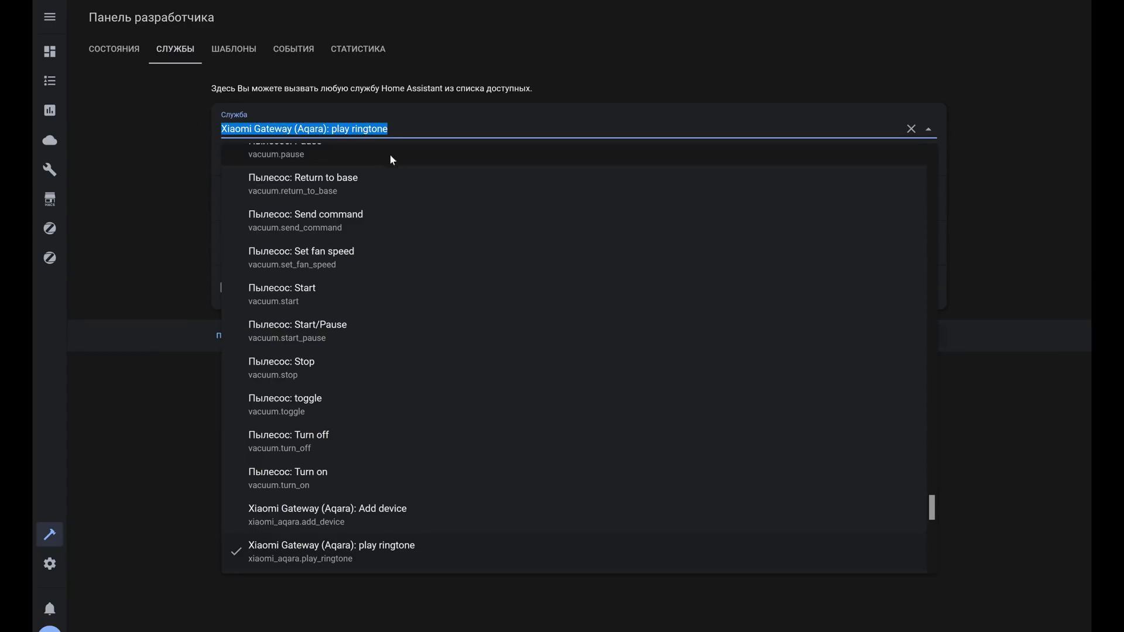
pyautogui.click(442, 117)
pyautogui.click(622, 36)
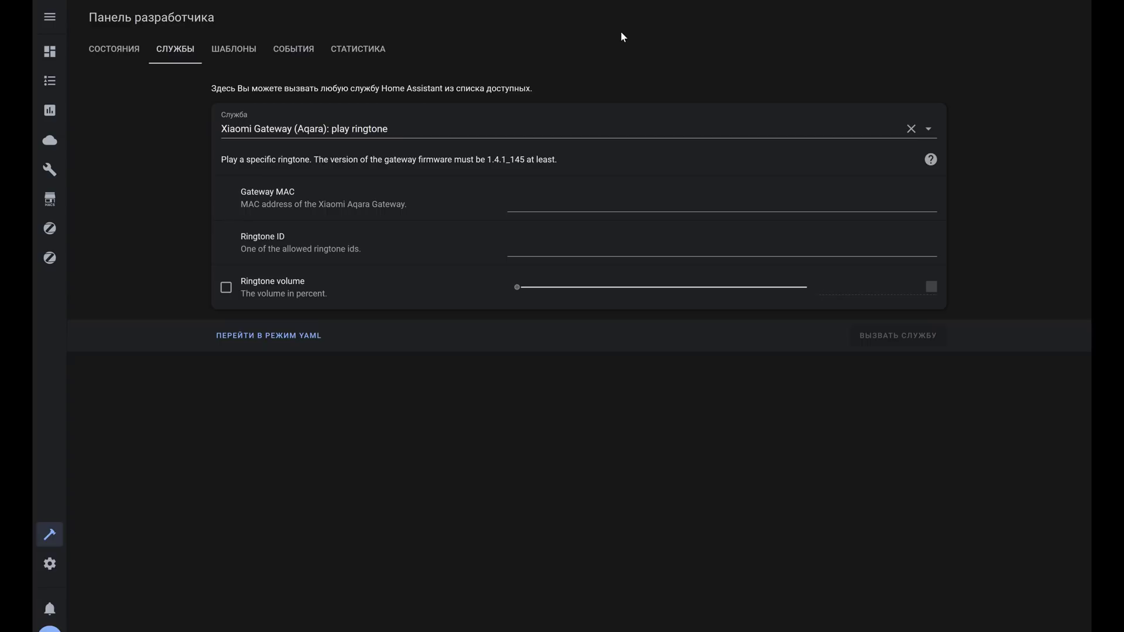
pyautogui.click(297, 335)
pyautogui.moveTo(408, 153); pyautogui.dragTo(275, 152)
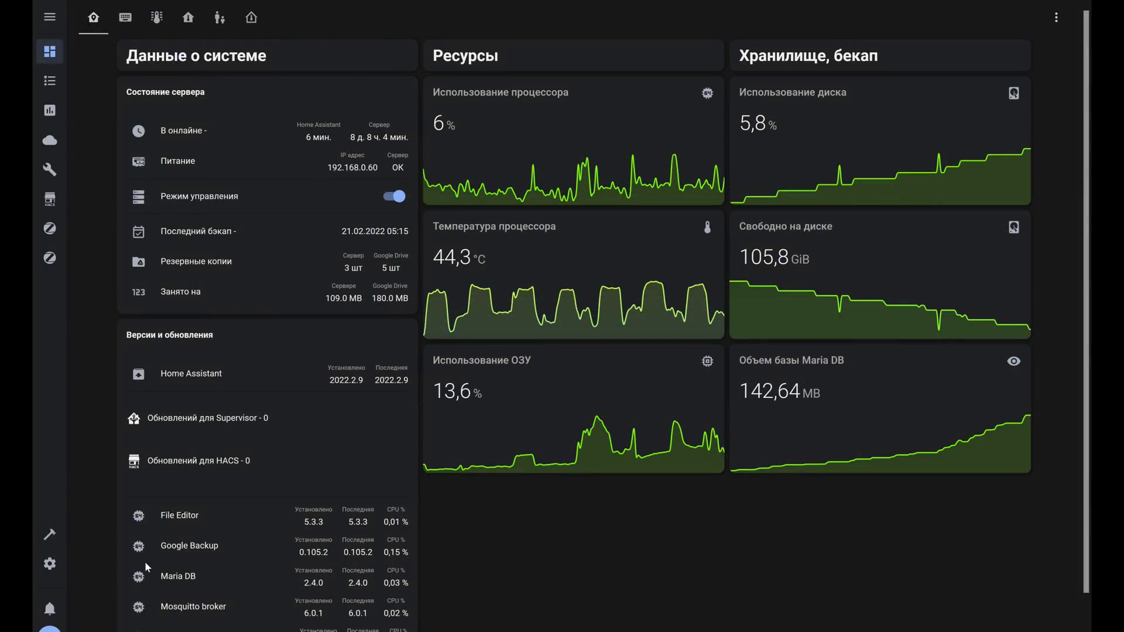
# Step: View the Samba share add-on's configuration, including allowed hosts, username and password
pyautogui.click(49, 564)
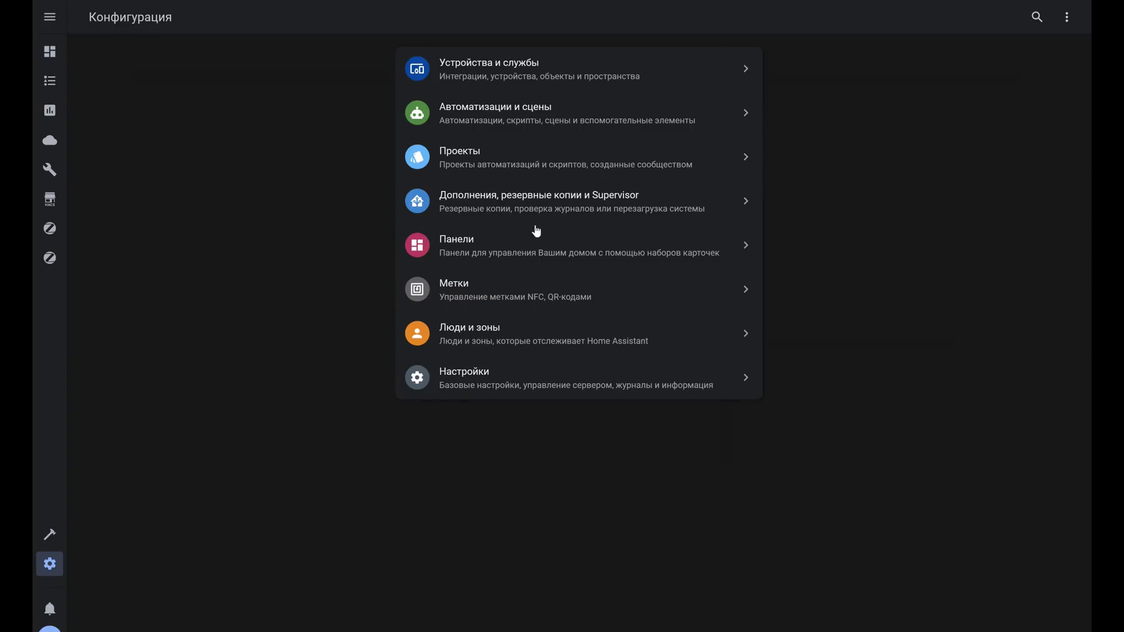
pyautogui.click(536, 221)
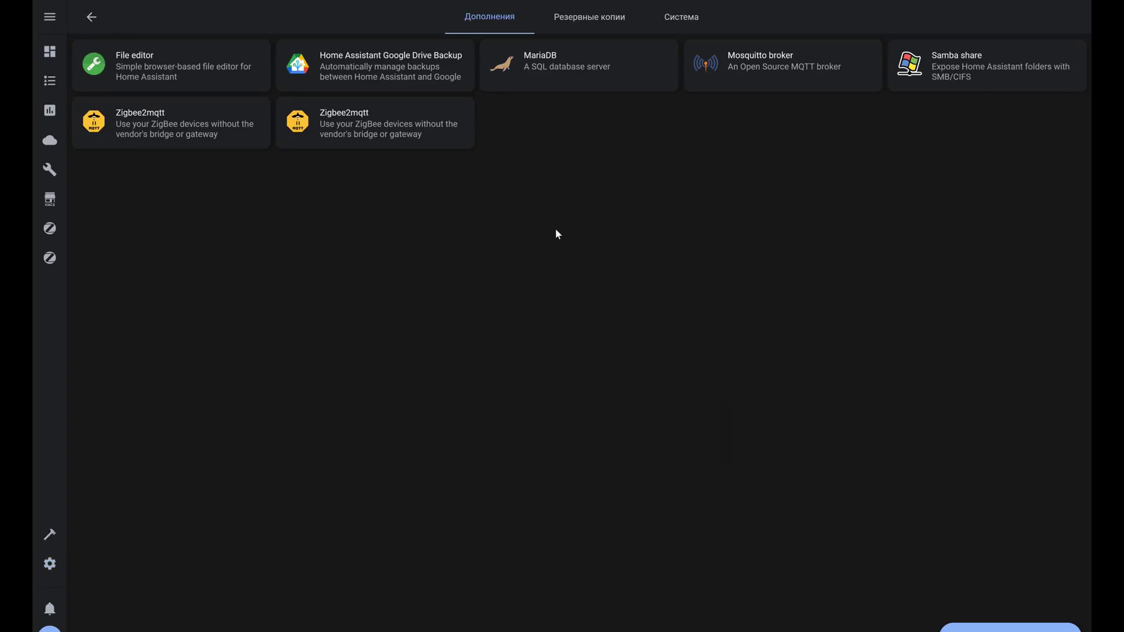
pyautogui.click(993, 80)
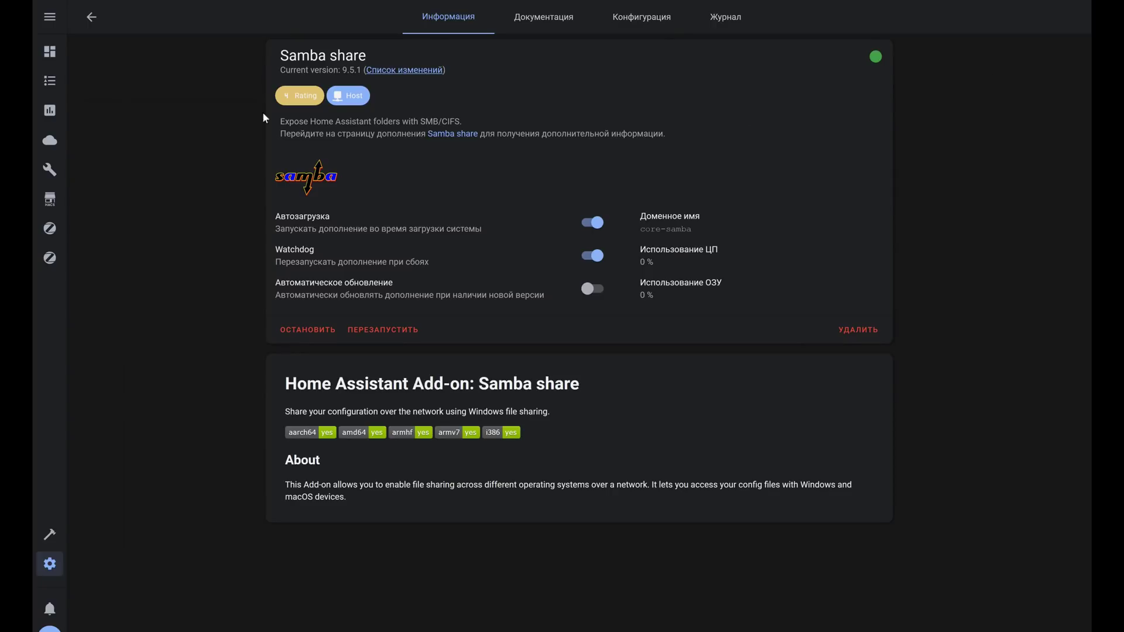
pyautogui.click(637, 29)
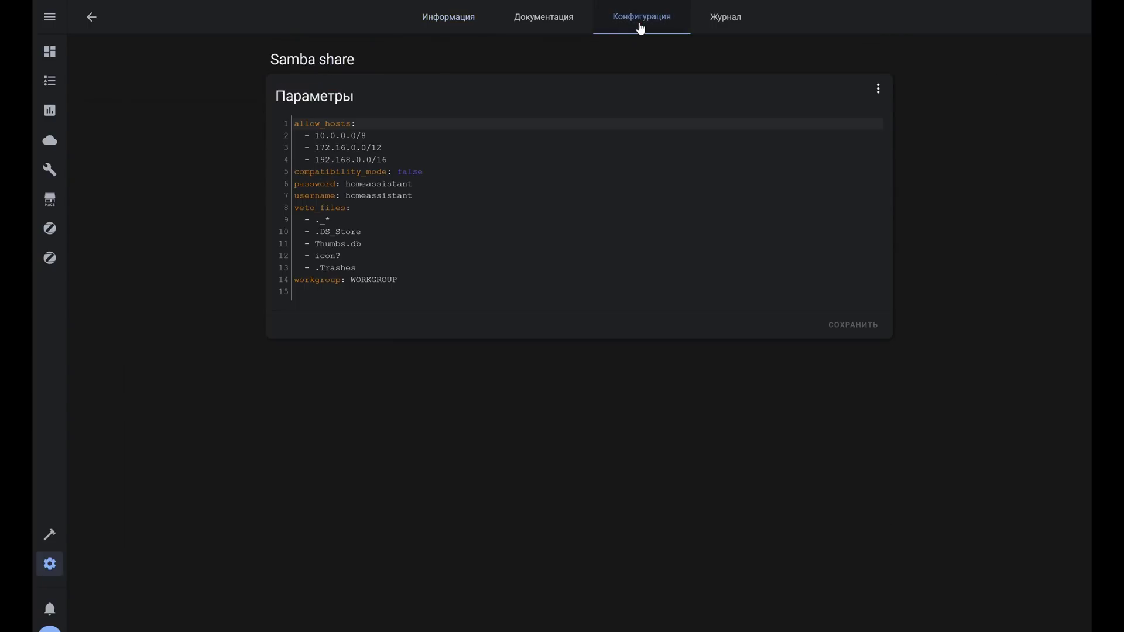
pyautogui.moveTo(418, 194); pyautogui.dragTo(202, 179)
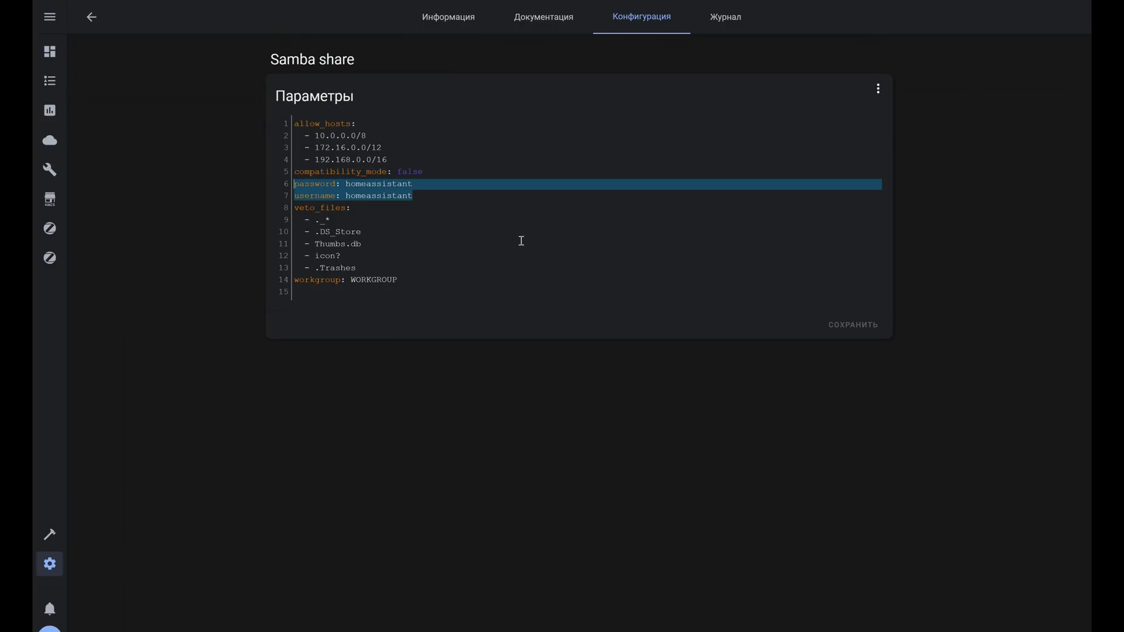
pyautogui.click(445, 201)
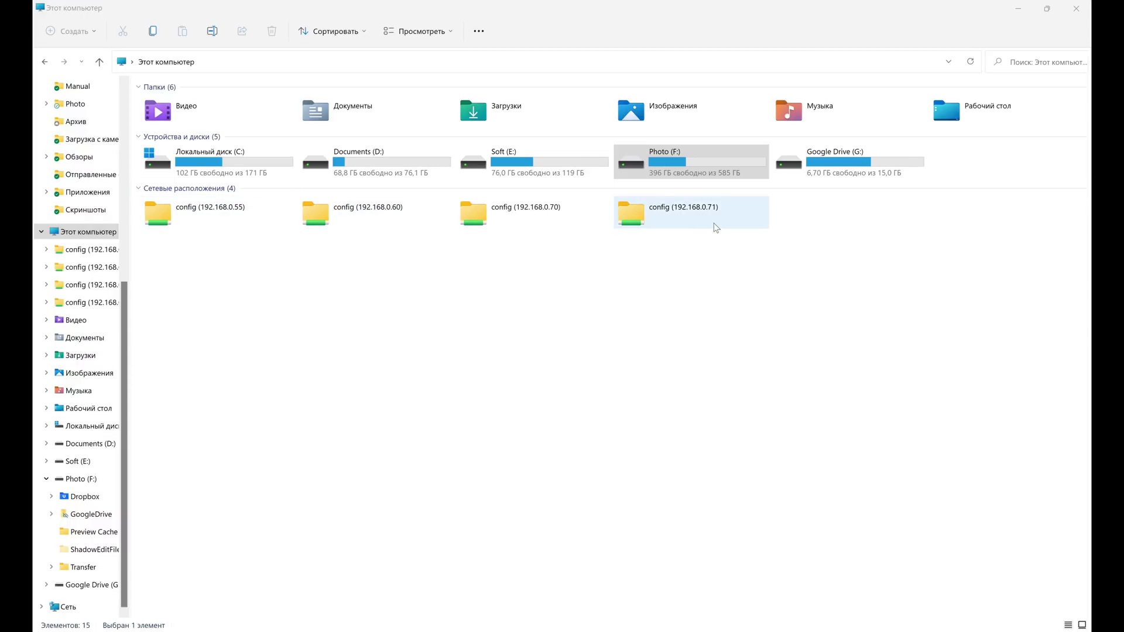
pyautogui.doubleClick(337, 217)
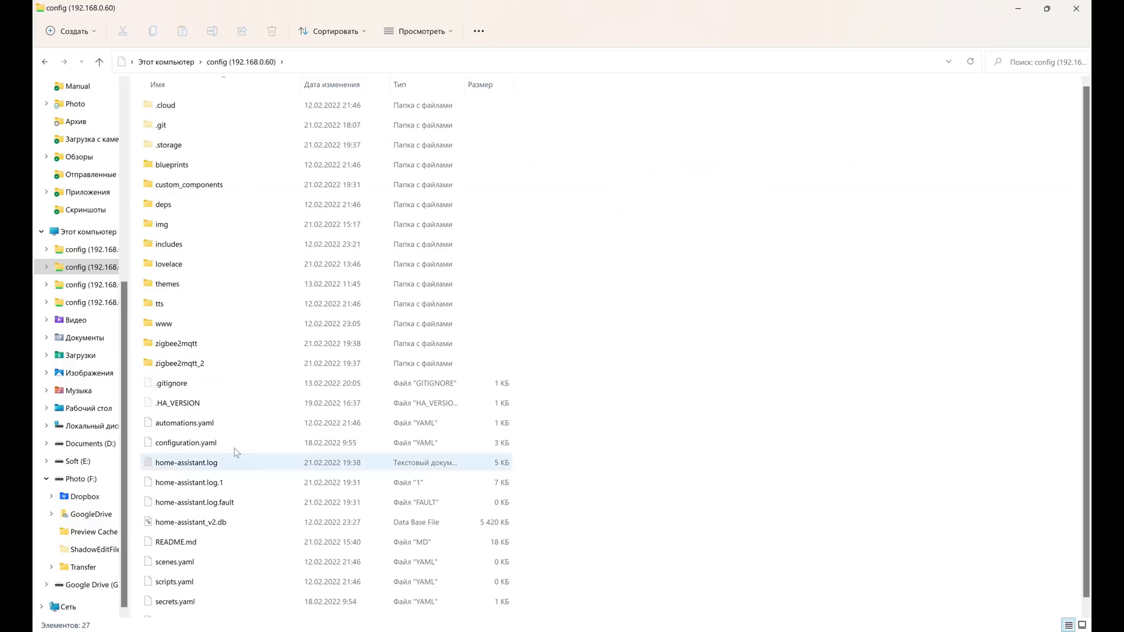
pyautogui.scroll(-1, 215, 577)
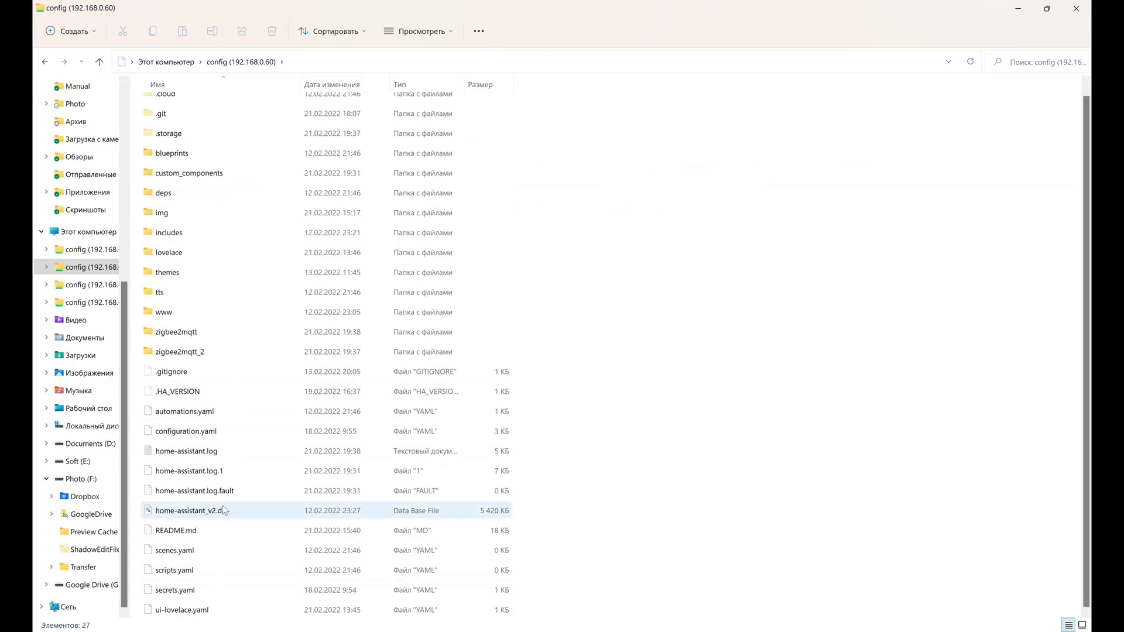
pyautogui.scroll(1, 246, 284)
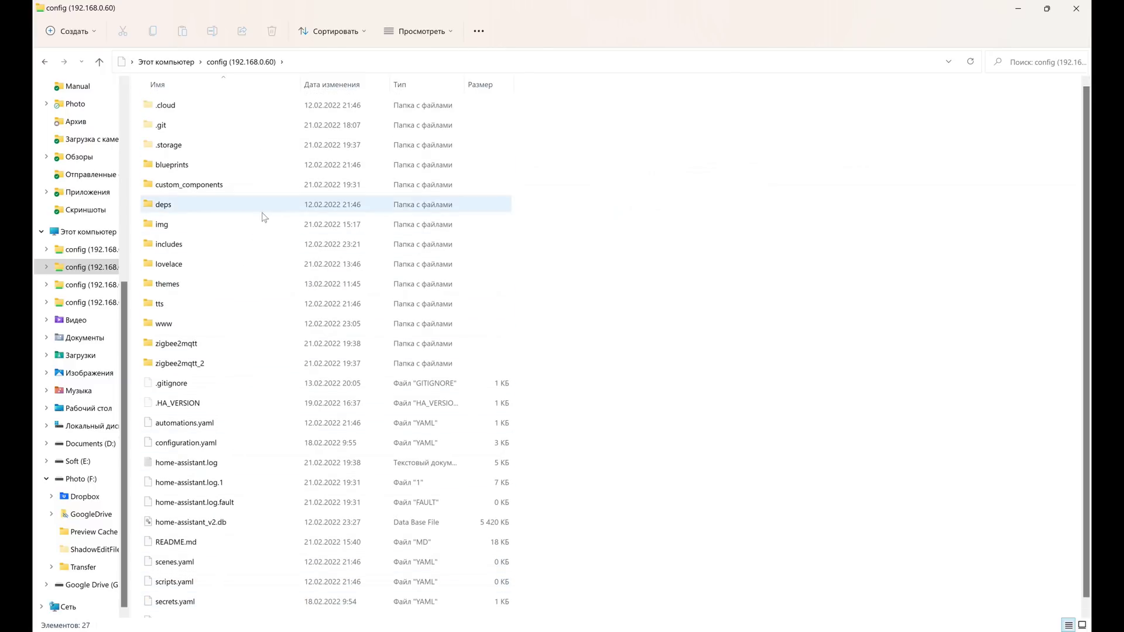
pyautogui.click(170, 61)
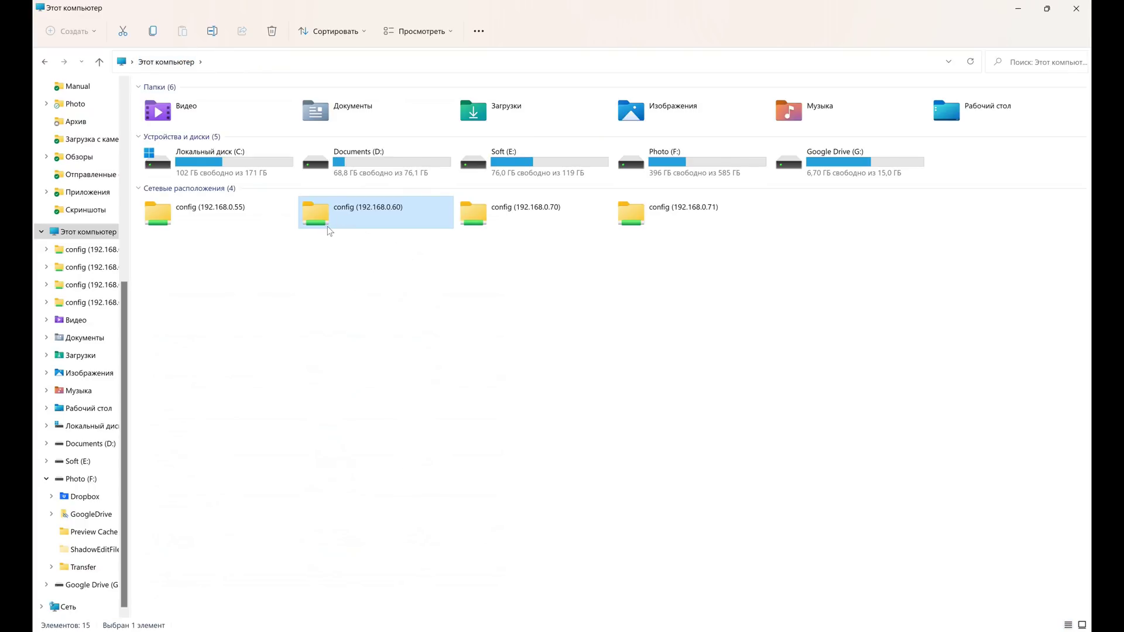
# Step: Connect to the '60 - Home Assistant new main' PuTTY session, maximise it and log in
pyautogui.click(899, 629)
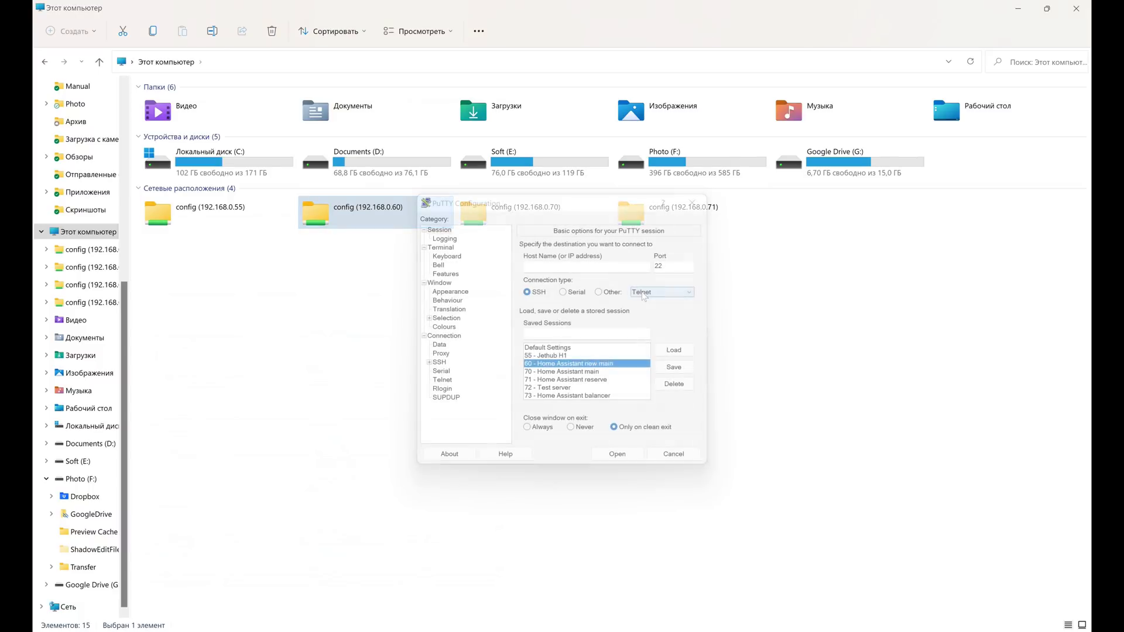
pyautogui.click(616, 457)
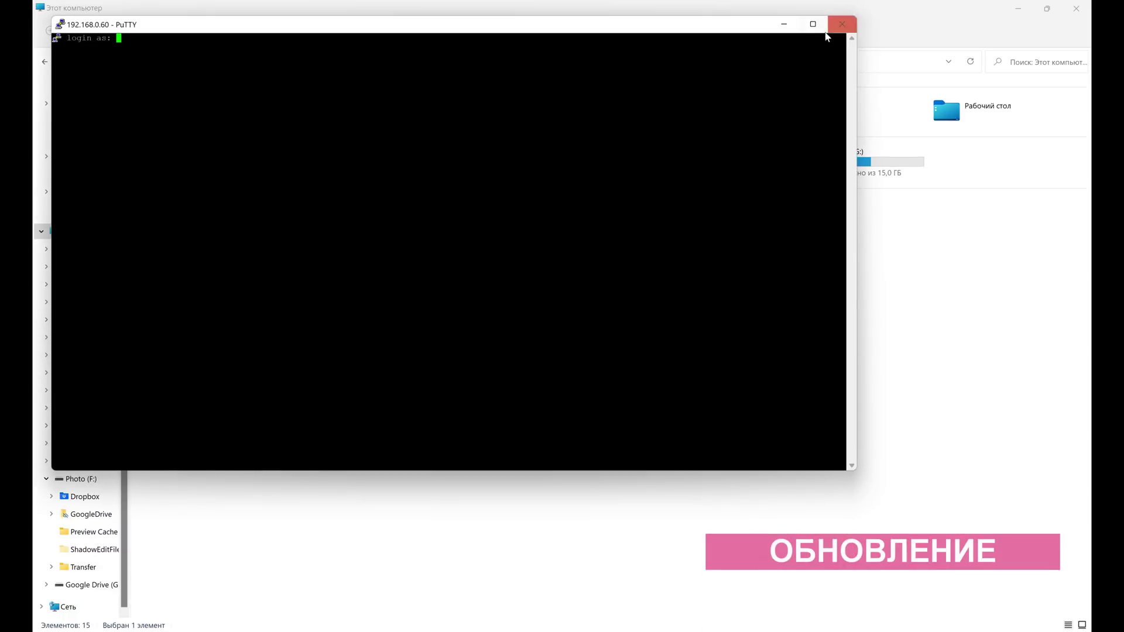
pyautogui.click(812, 25)
pyautogui.write('alex')
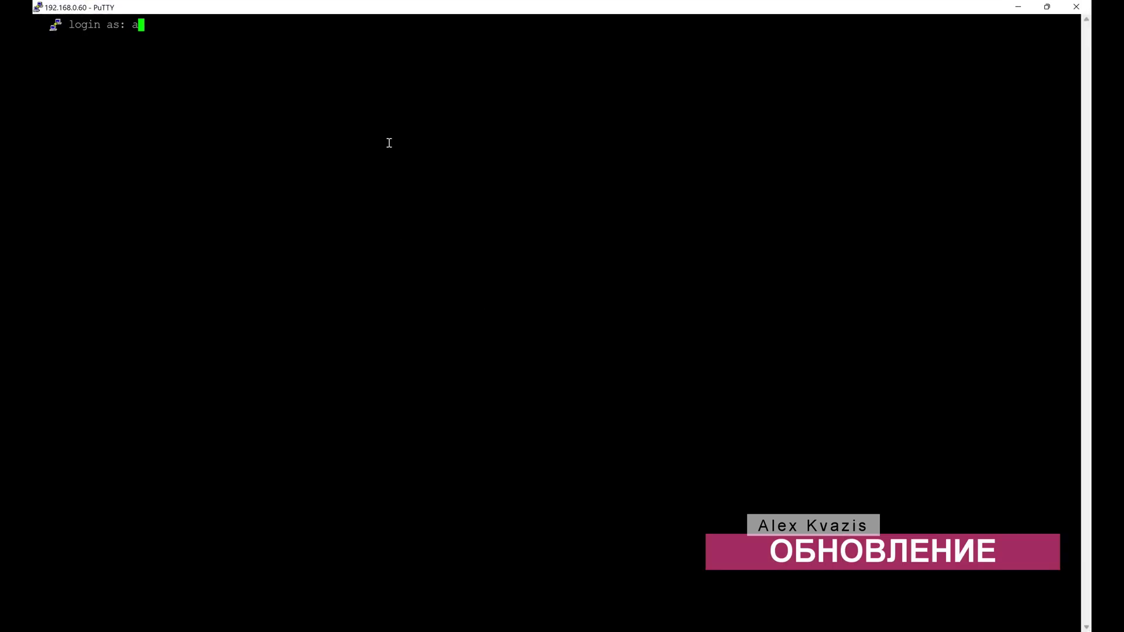
pyautogui.press('Return')
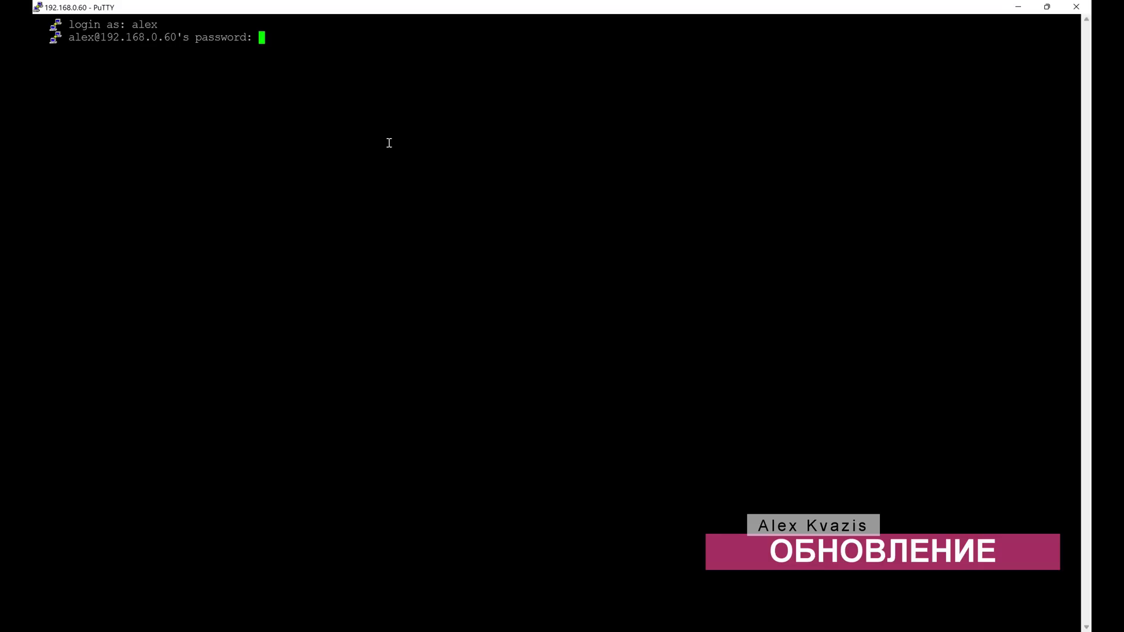
pyautogui.press('Return')
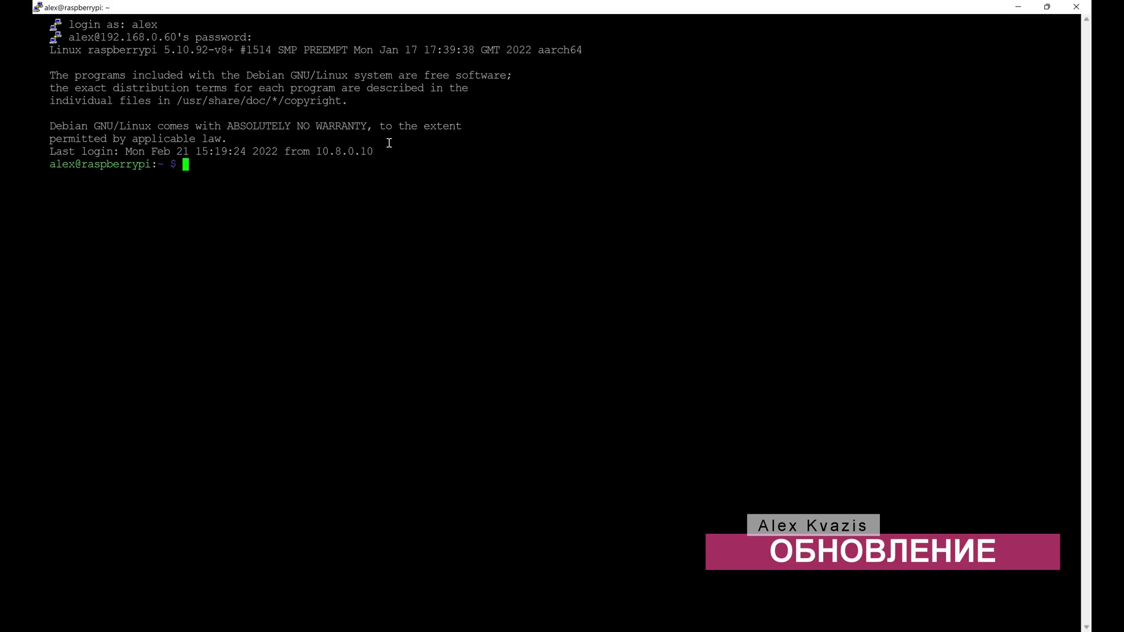
pyautogui.hotkey('ctrl', 'l')
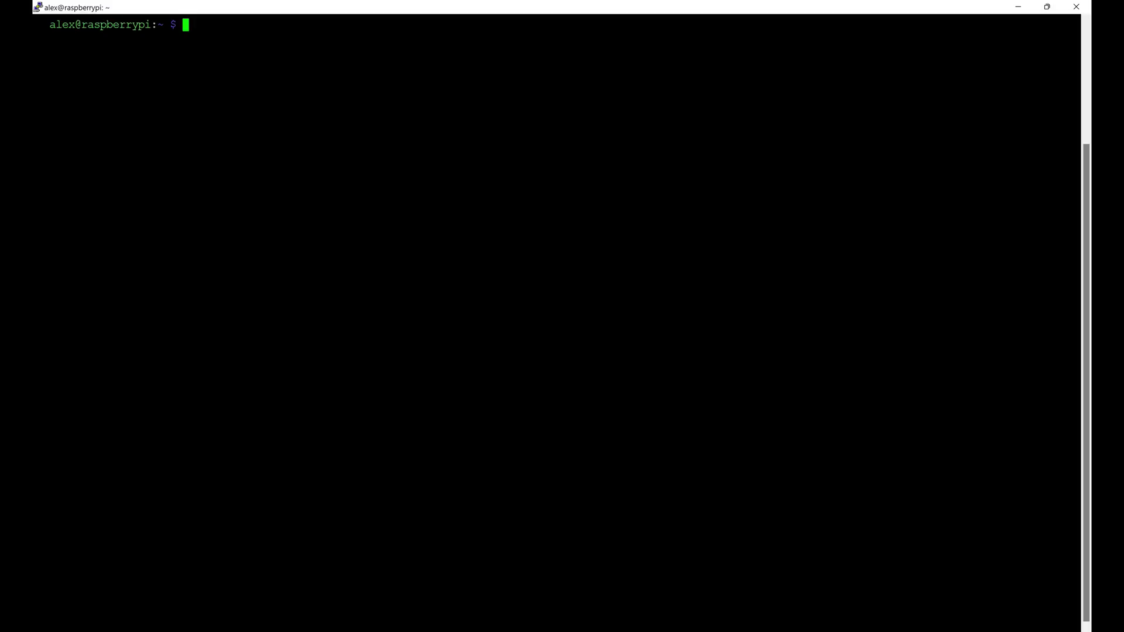
# Step: Run sudo apt update and sudo apt upgrade -y, then clear the terminal
pyautogui.write('sudo apt update')
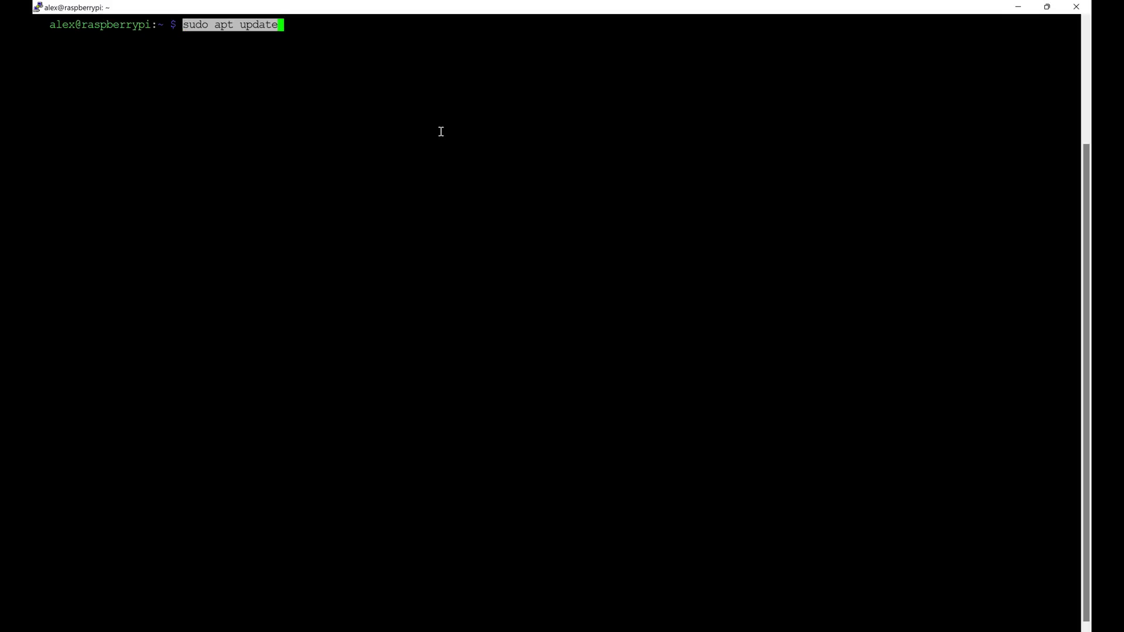
pyautogui.press('Return')
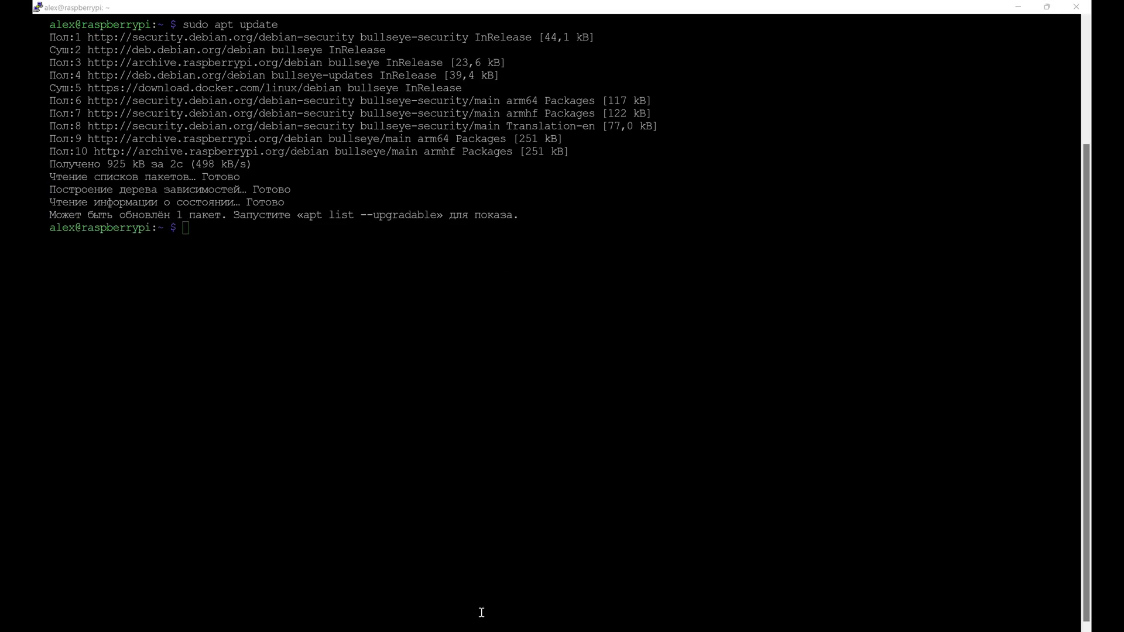
pyautogui.rightClick(189, 230)
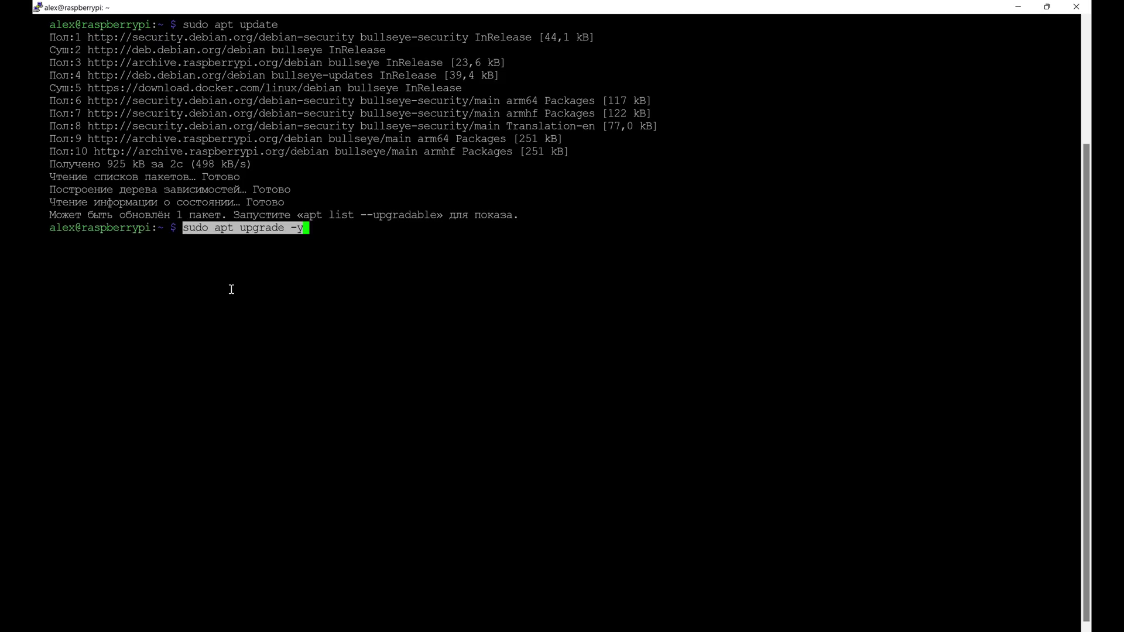
pyautogui.press('Return')
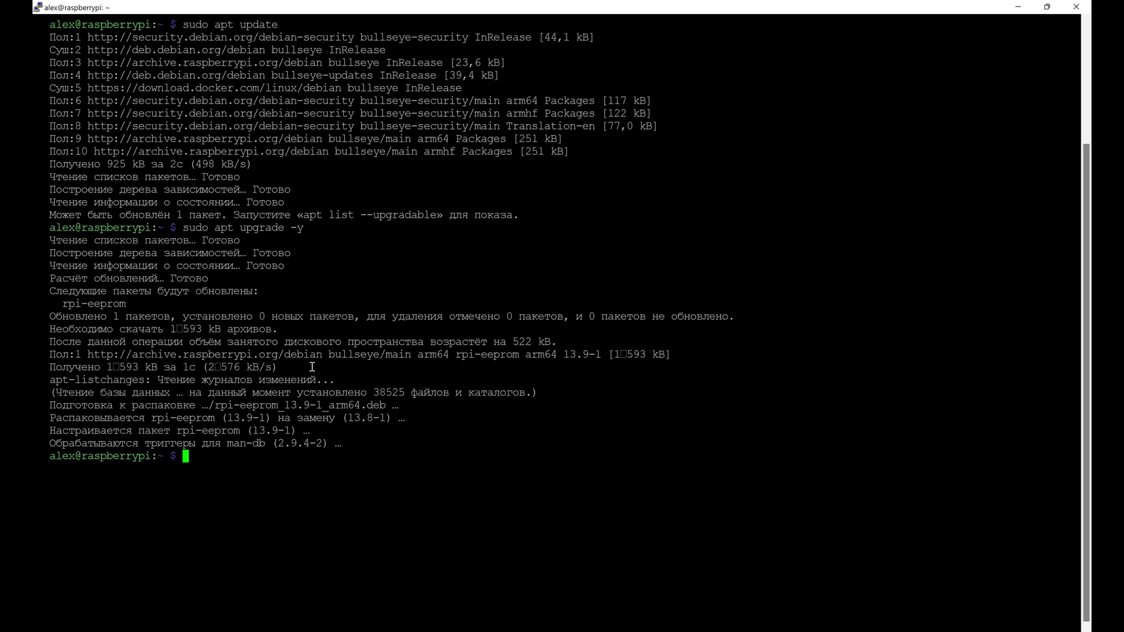
pyautogui.hotkey('ctrl', 'l')
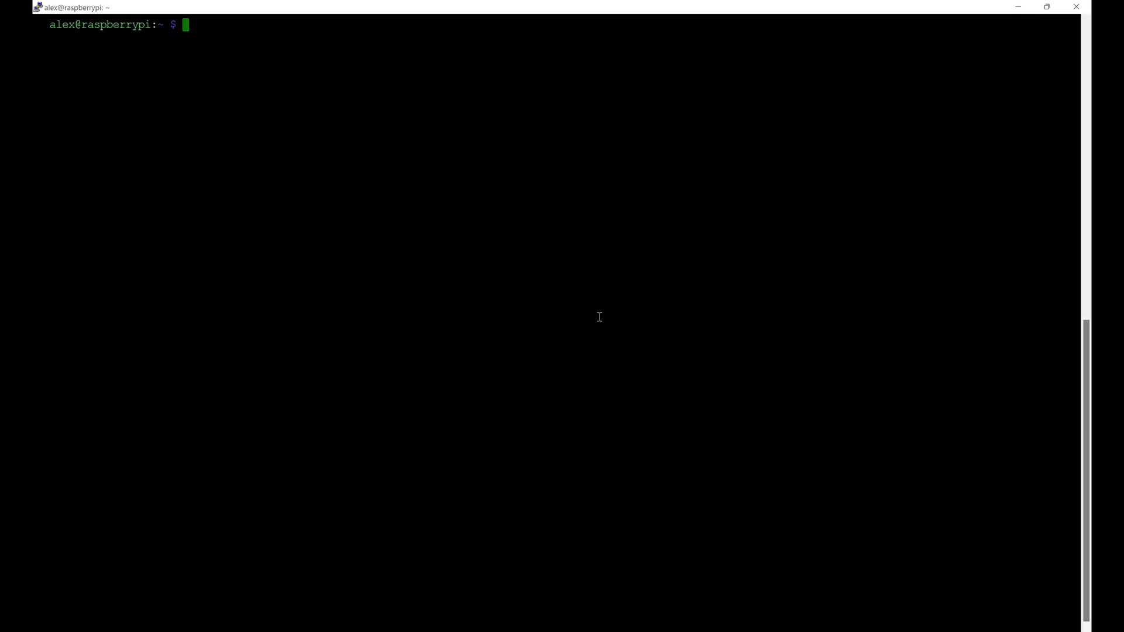
# Step: Install php, bc and ffmpeg via the pasted command, then clear the terminal
pyautogui.rightClick(193, 27)
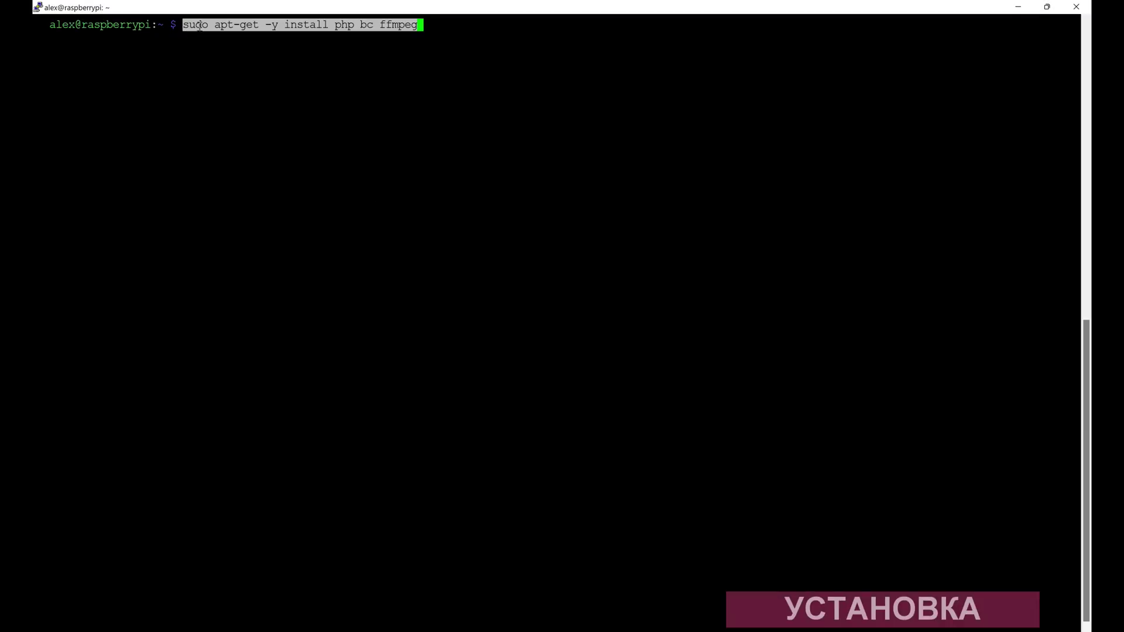
pyautogui.moveTo(337, 25); pyautogui.dragTo(355, 22)
pyautogui.click(362, 24)
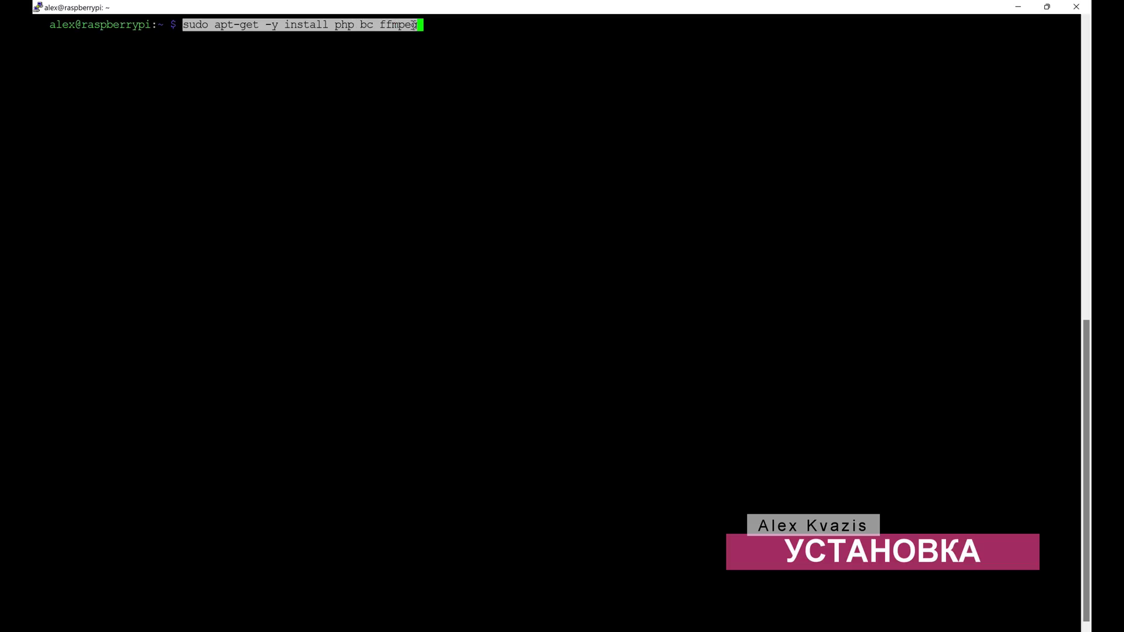
pyautogui.press('Return')
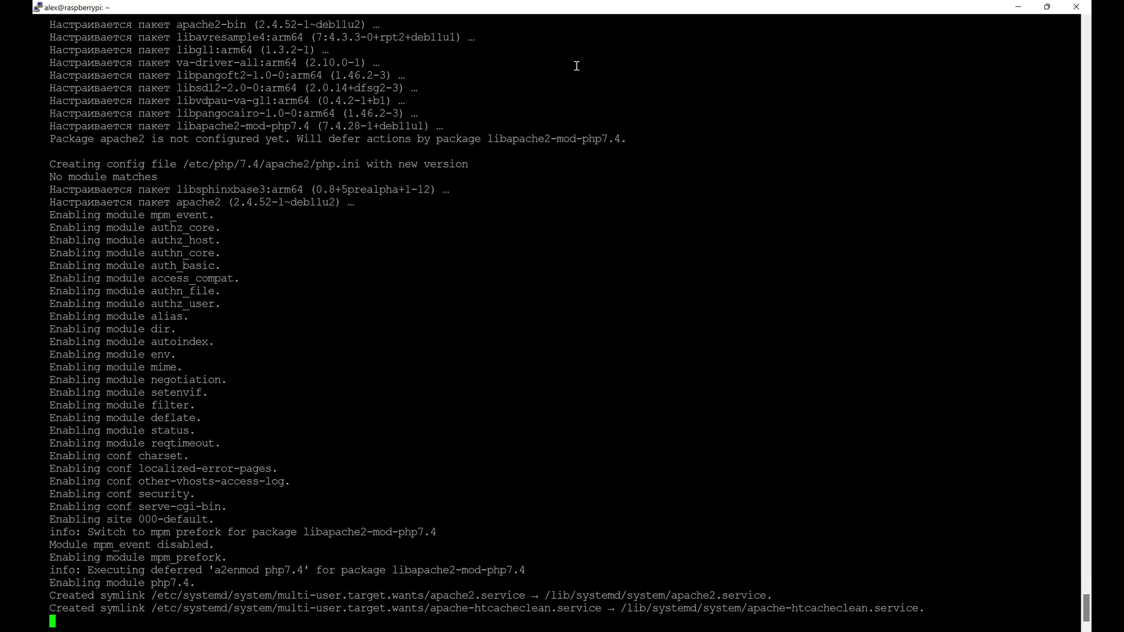
pyautogui.hotkey('ctrl', 'l')
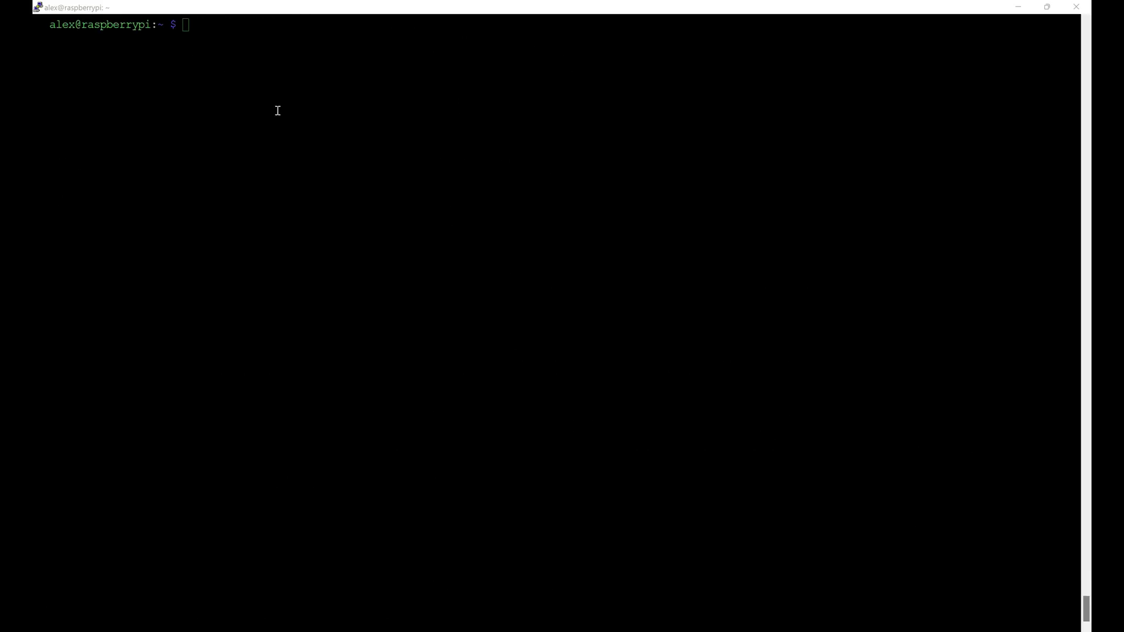
pyautogui.rightClick(186, 29)
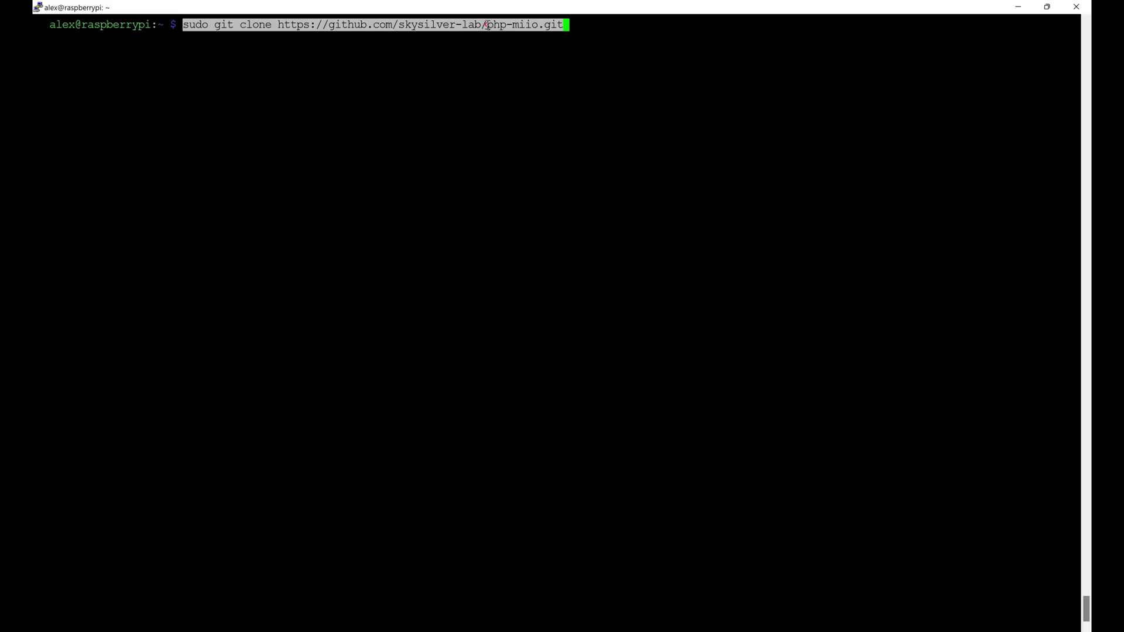
pyautogui.moveTo(487, 25); pyautogui.dragTo(565, 19)
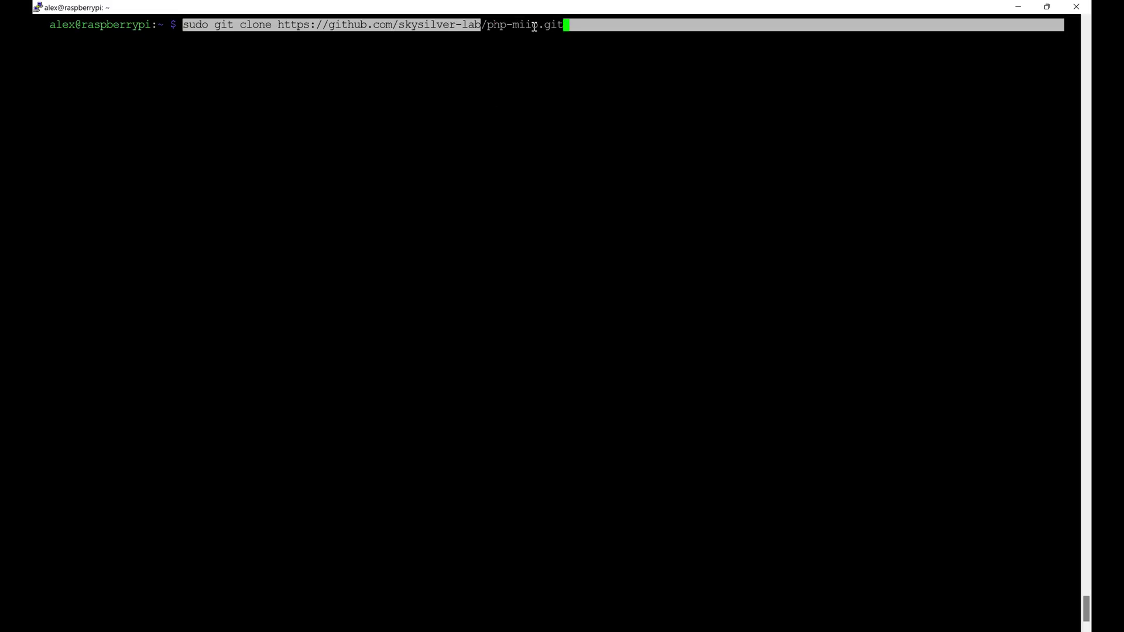
pyautogui.click(480, 24)
pyautogui.press('Return')
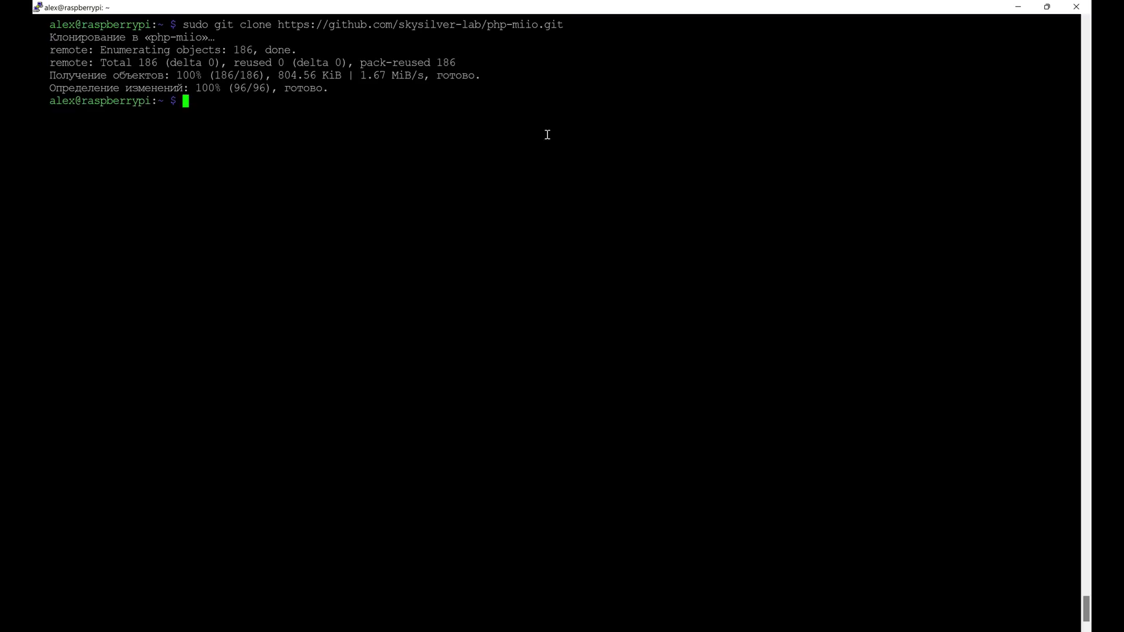
pyautogui.hotkey('ctrl', 'l')
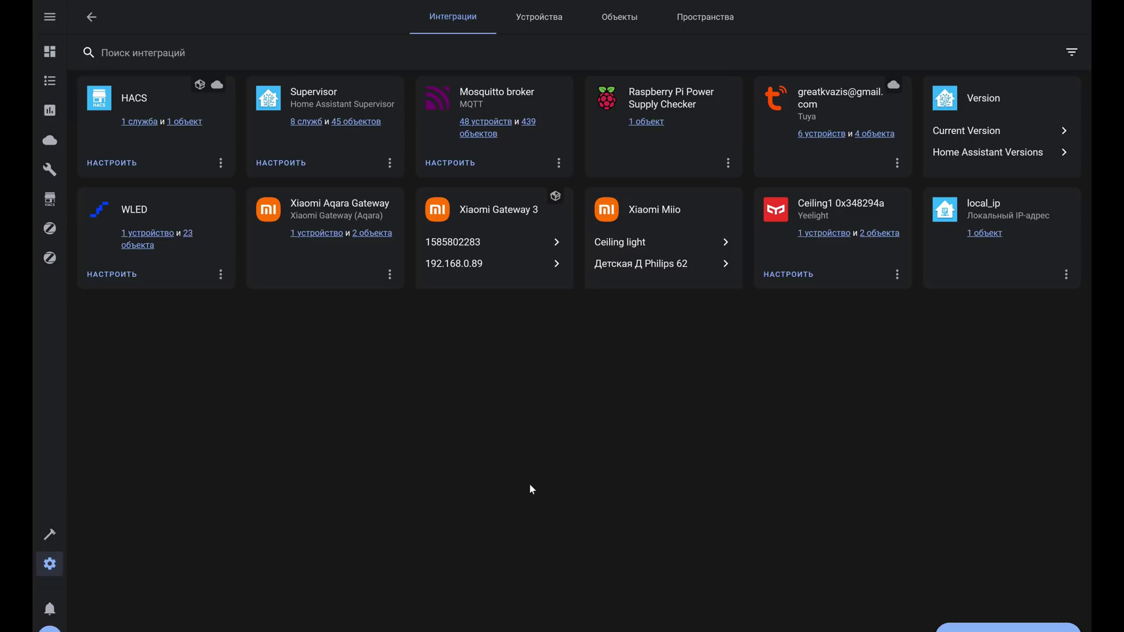
# Step: Retrieve the Sterilization device's MiCloud details (IP 192.168.0.124 and token), then close the dialog
pyautogui.click(461, 241)
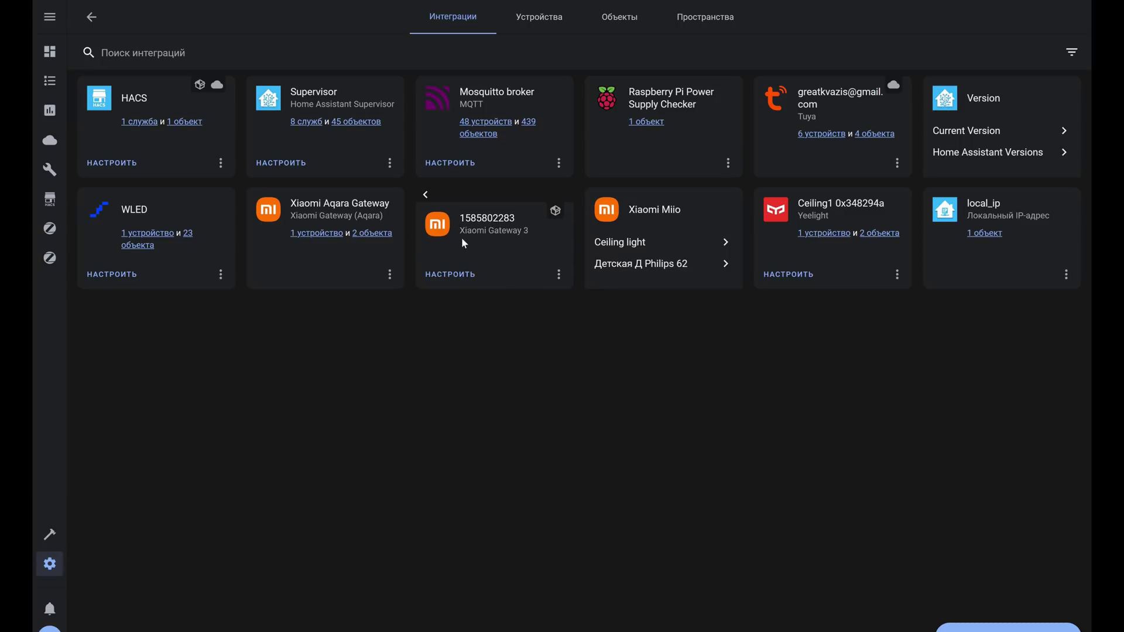
pyautogui.click(461, 275)
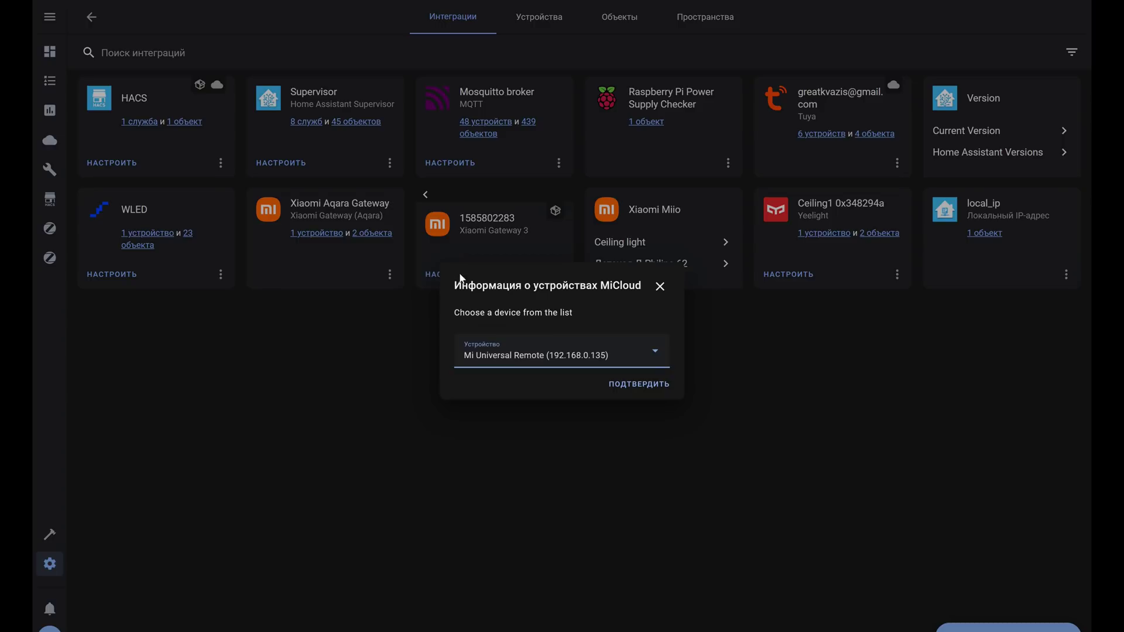
pyautogui.click(573, 353)
pyautogui.scroll(-5, 632, 272)
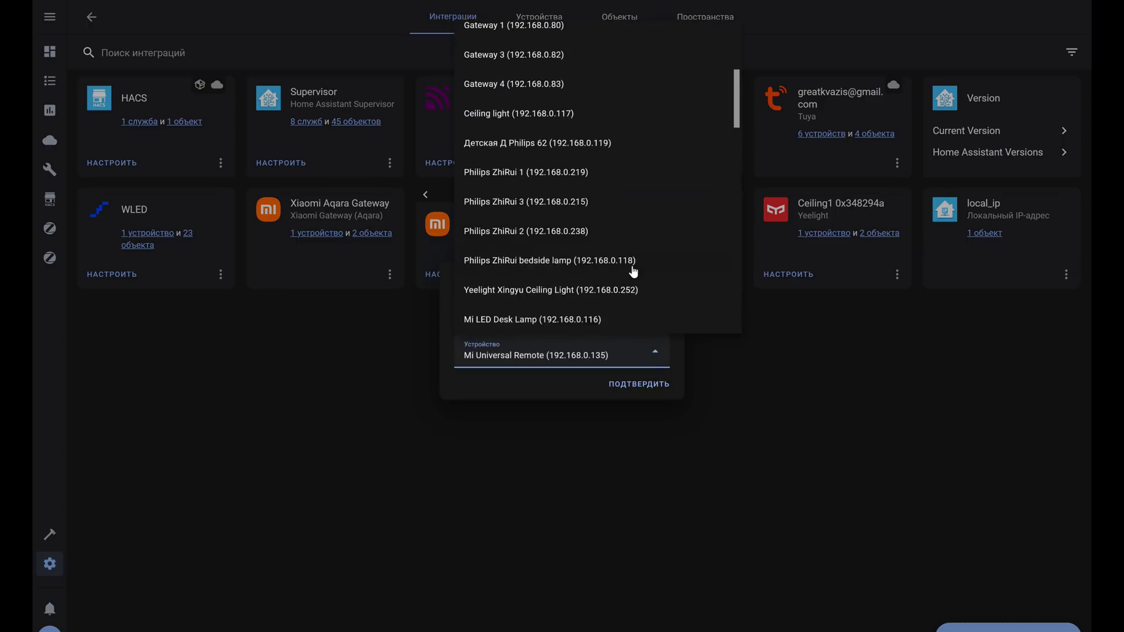
pyautogui.scroll(-4, 639, 258)
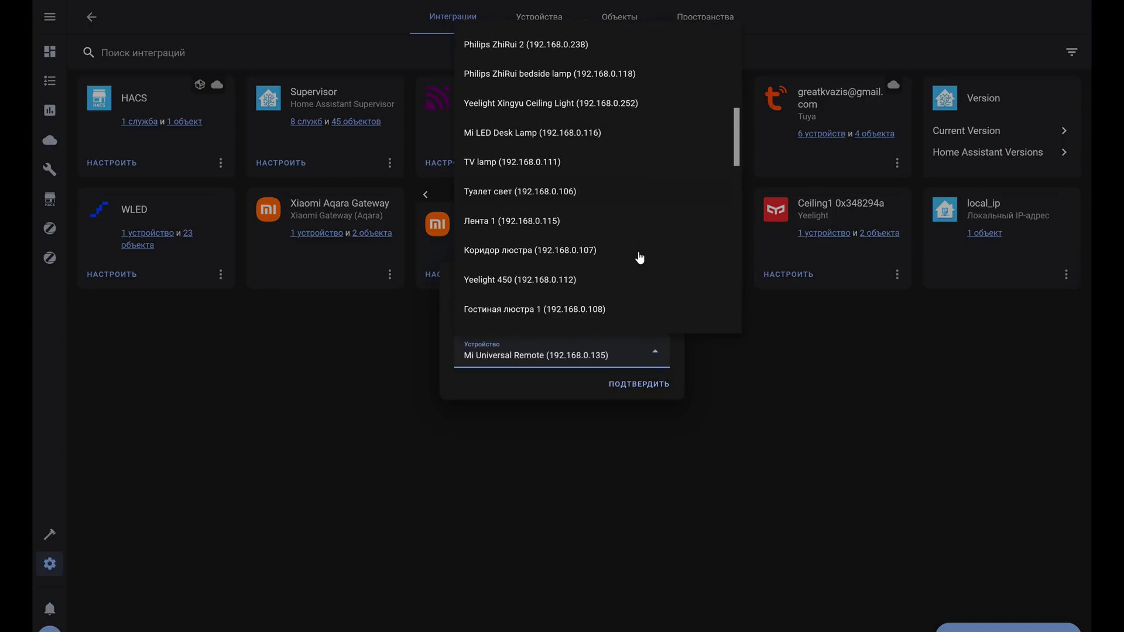
pyautogui.scroll(-4, 639, 258)
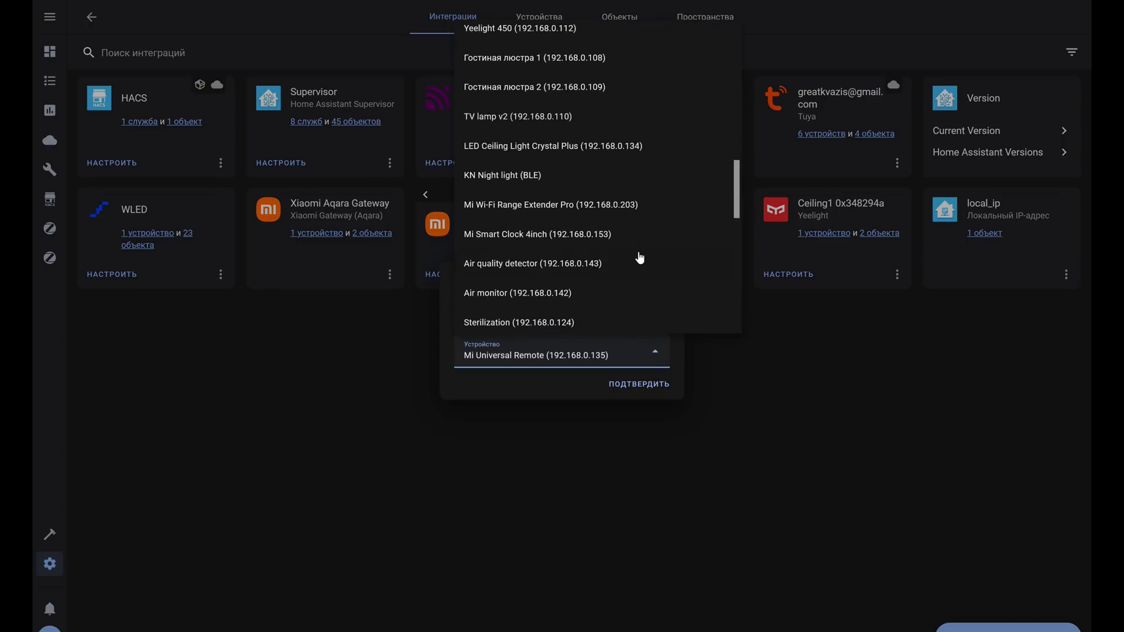
pyautogui.click(554, 260)
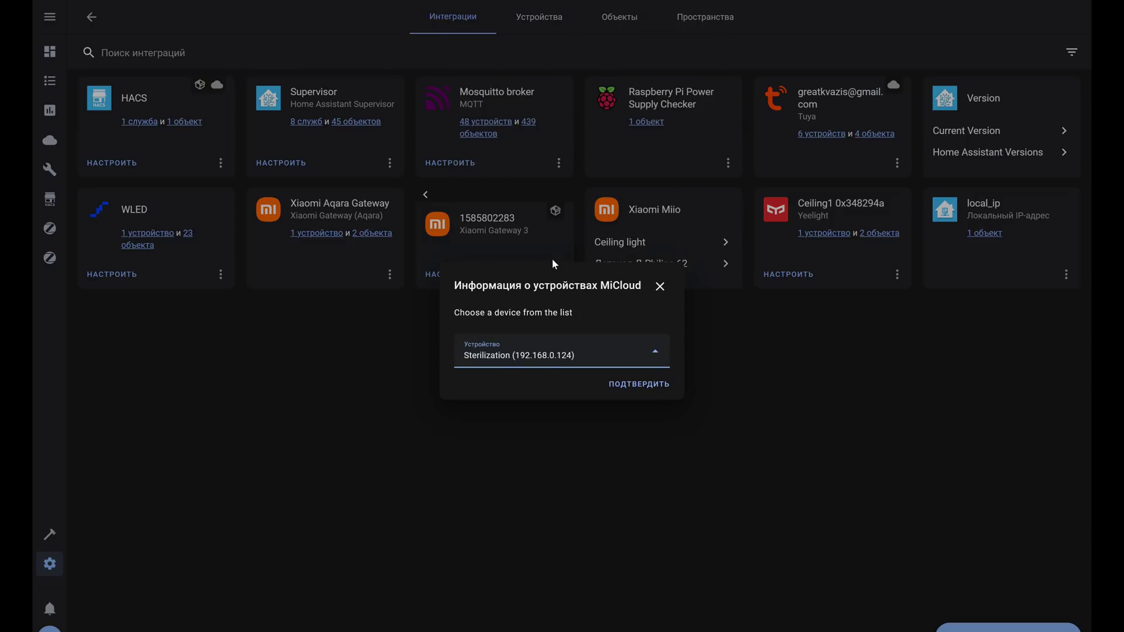
pyautogui.click(658, 385)
pyautogui.moveTo(471, 313); pyautogui.dragTo(644, 342)
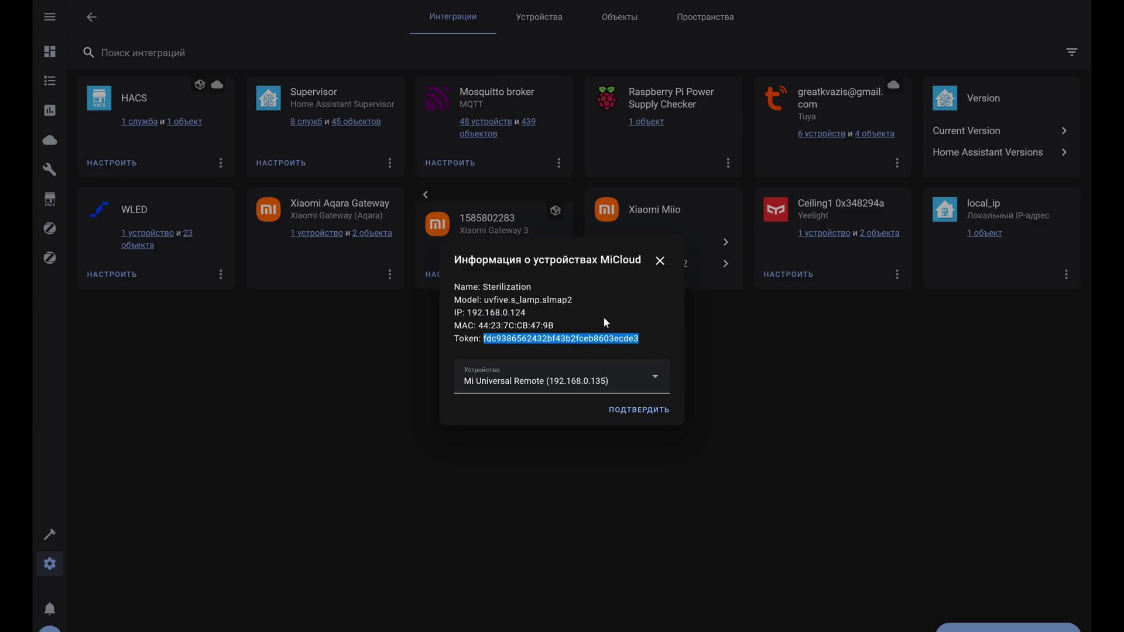
pyautogui.click(660, 261)
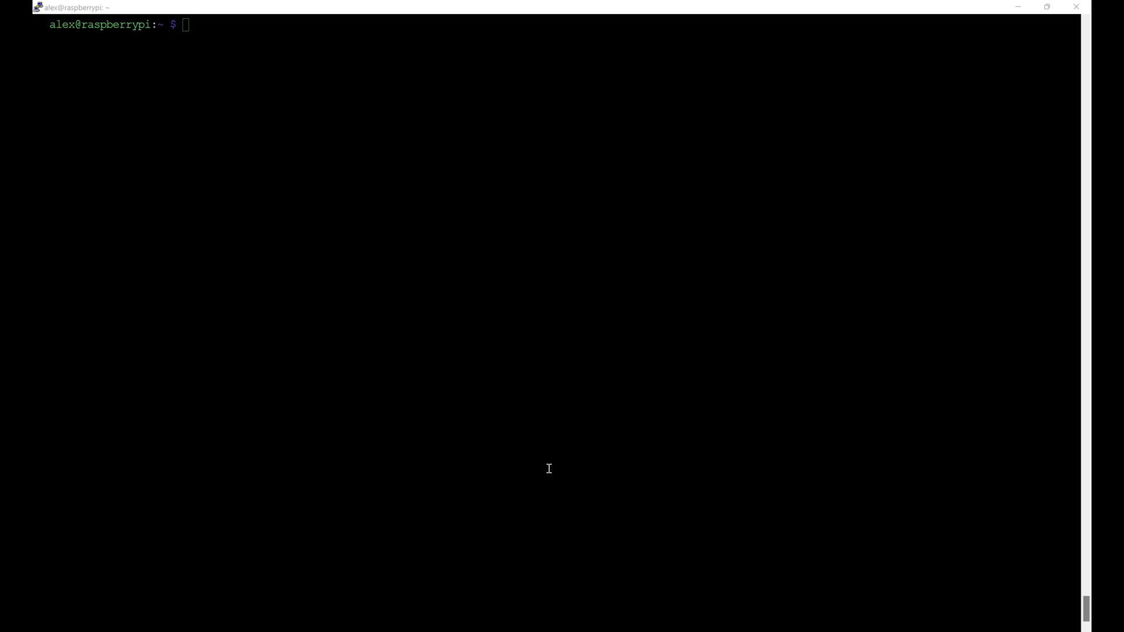
# Step: Run php miio-cli.php --info against 192.168.0.124 with the device token
pyautogui.rightClick(185, 27)
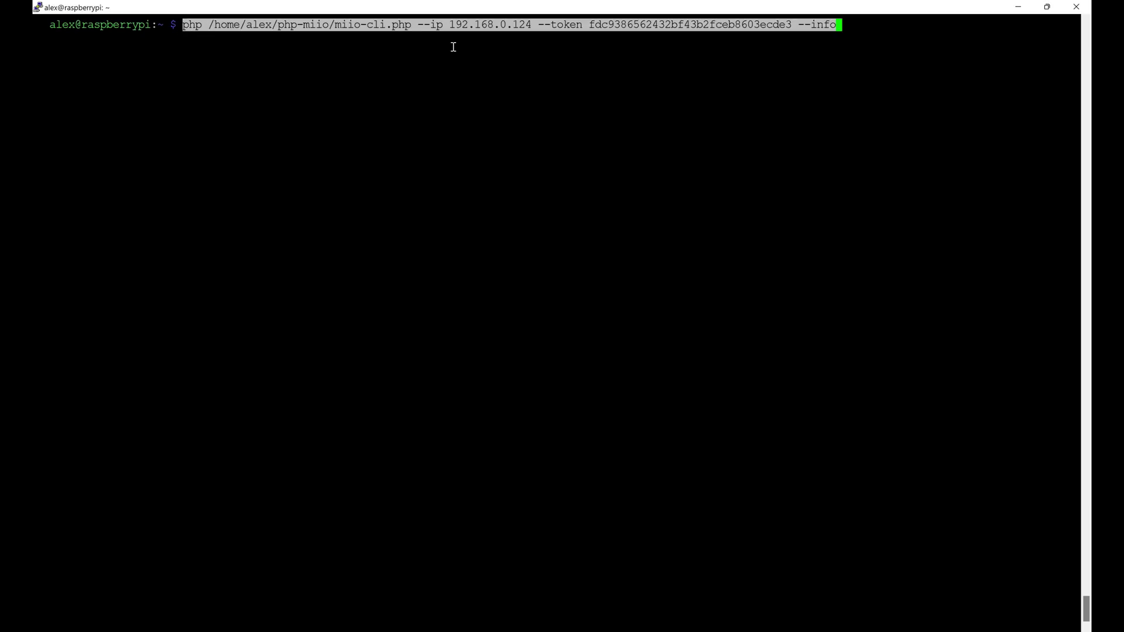
pyautogui.press('Left')
pyautogui.press('Left')
pyautogui.press('Left')
pyautogui.press('Left')
pyautogui.press('Left')
pyautogui.press('Left')
pyautogui.press('Left')
pyautogui.press('Left')
pyautogui.press('Left')
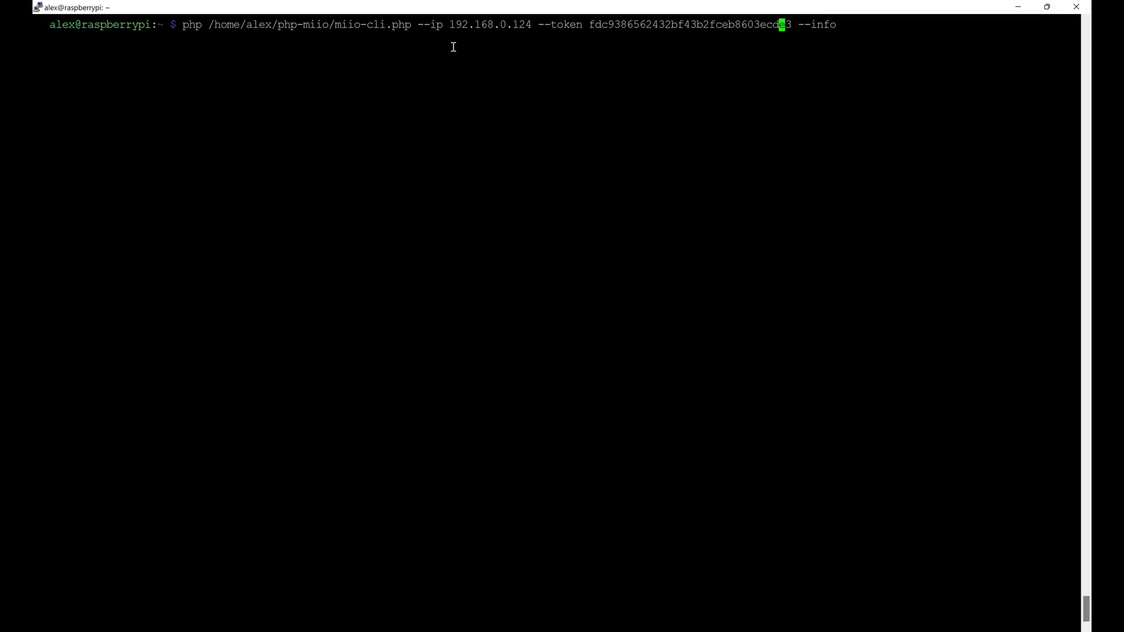
pyautogui.moveTo(51, 24); pyautogui.dragTo(71, 20)
pyautogui.moveTo(246, 25); pyautogui.dragTo(267, 26)
pyautogui.moveTo(277, 28); pyautogui.dragTo(411, 25)
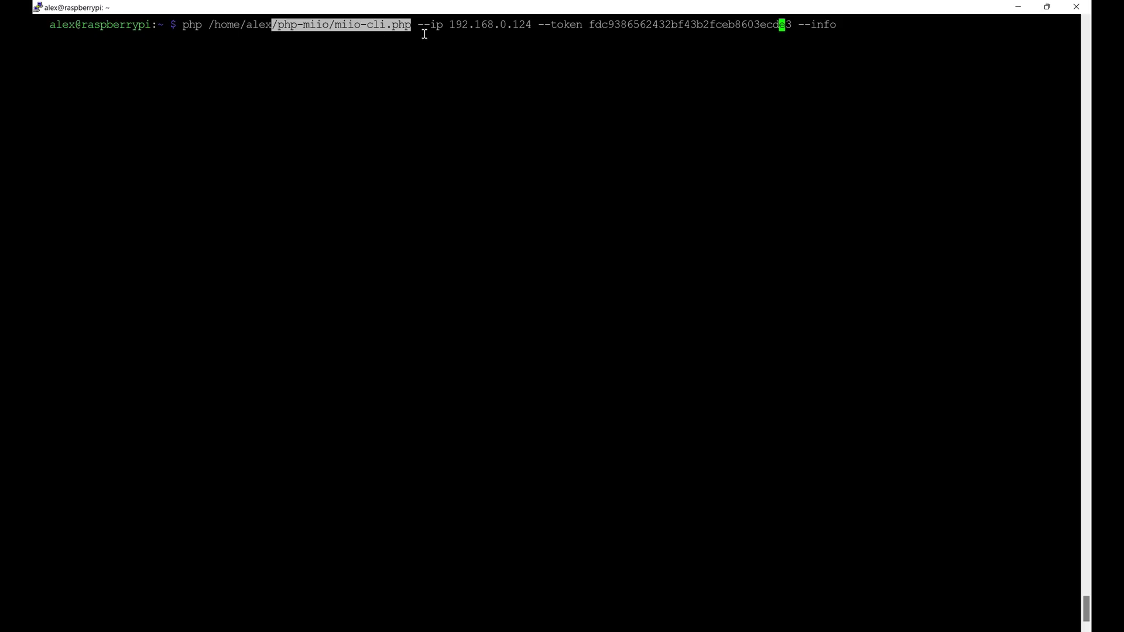
pyautogui.moveTo(450, 24); pyautogui.dragTo(529, 26)
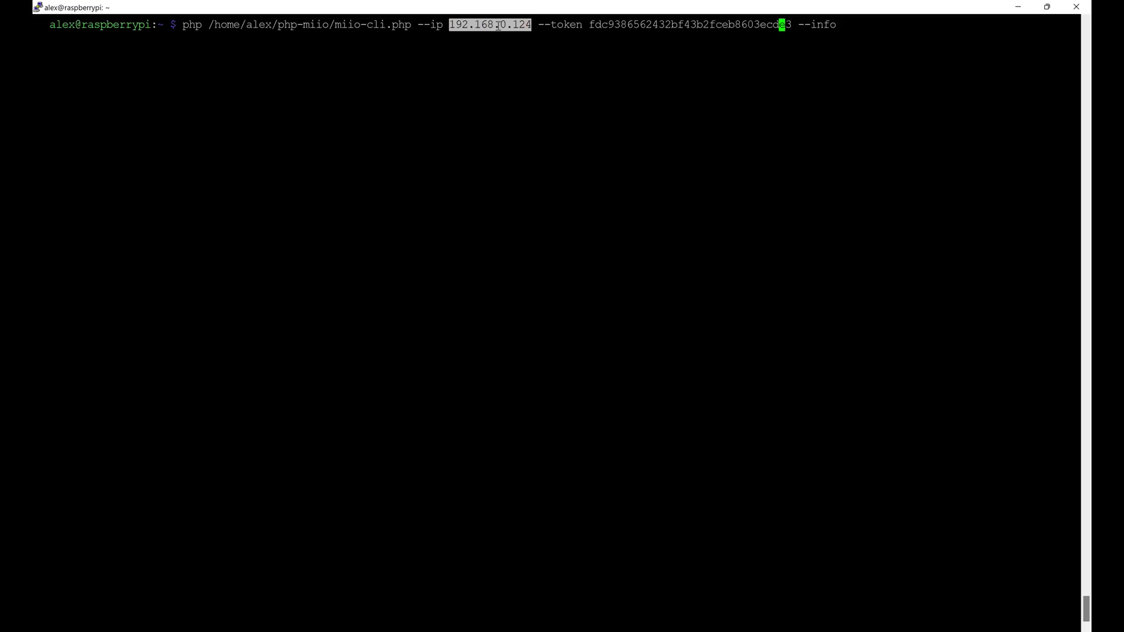
pyautogui.moveTo(591, 24); pyautogui.dragTo(788, 27)
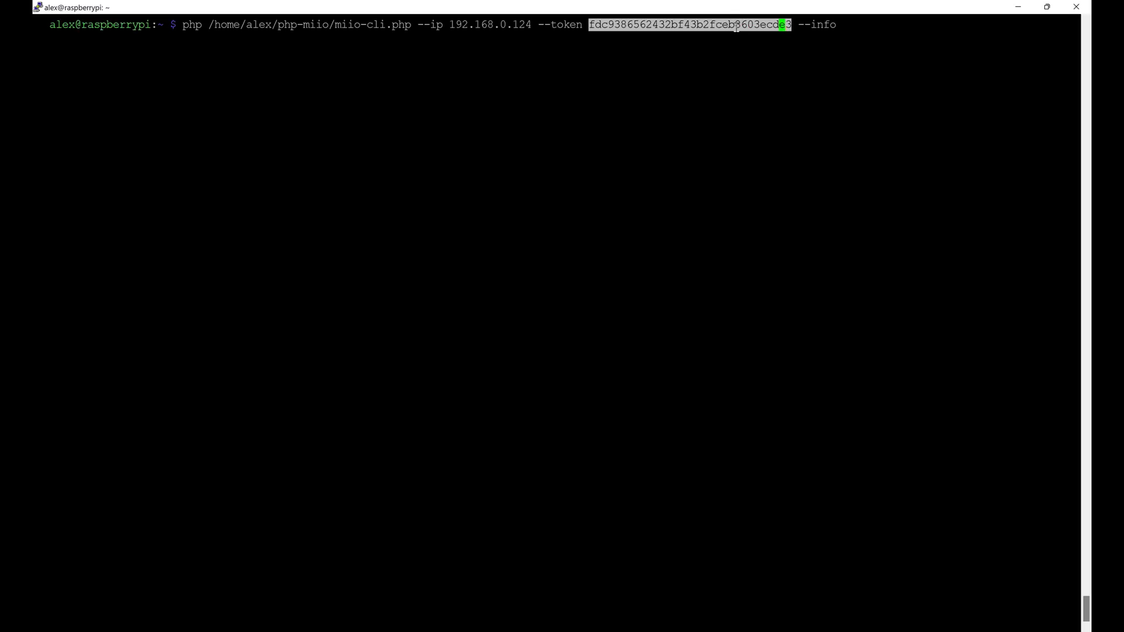
pyautogui.click(846, 26)
pyautogui.press('Left')
pyautogui.press('Return')
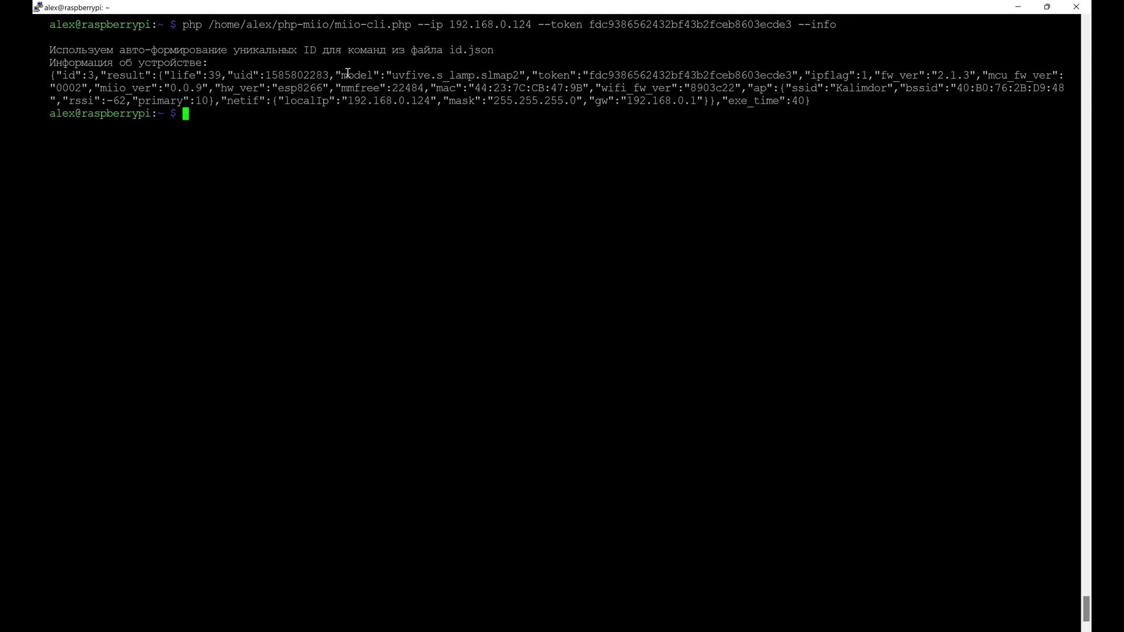
# Step: Check the returned model and token in the output, then clear the terminal
pyautogui.moveTo(392, 75); pyautogui.dragTo(518, 73)
pyautogui.moveTo(590, 75); pyautogui.dragTo(786, 75)
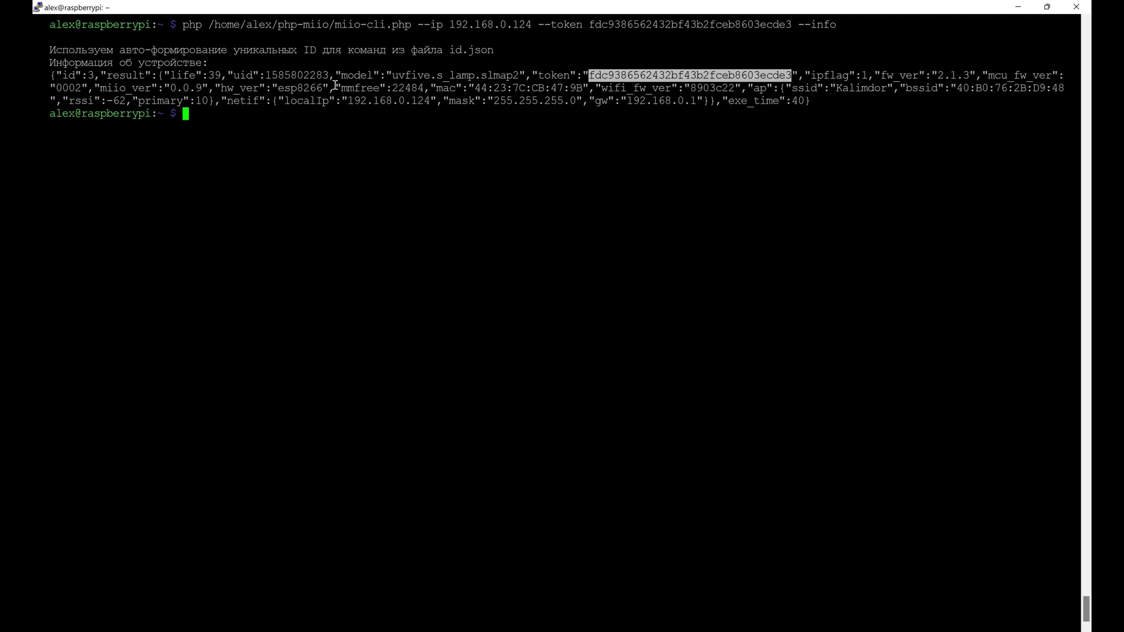
pyautogui.hotkey('ctrl', 'l')
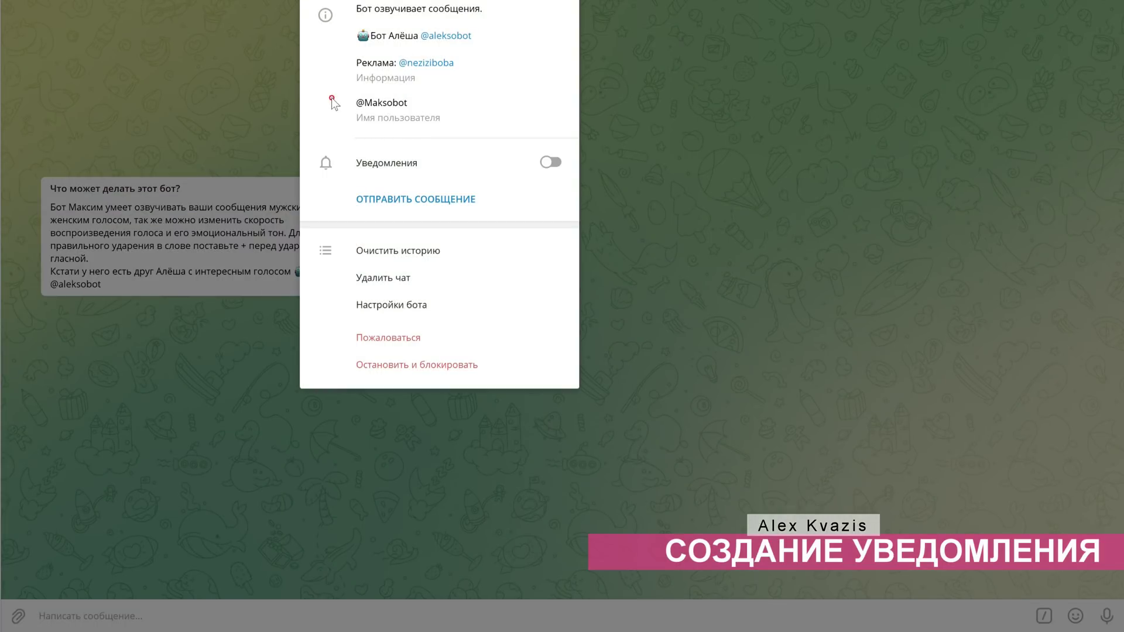
# Step: Send the text 'Проверка голосового сообщения' to the voice bot chat
pyautogui.moveTo(354, 102); pyautogui.dragTo(413, 104)
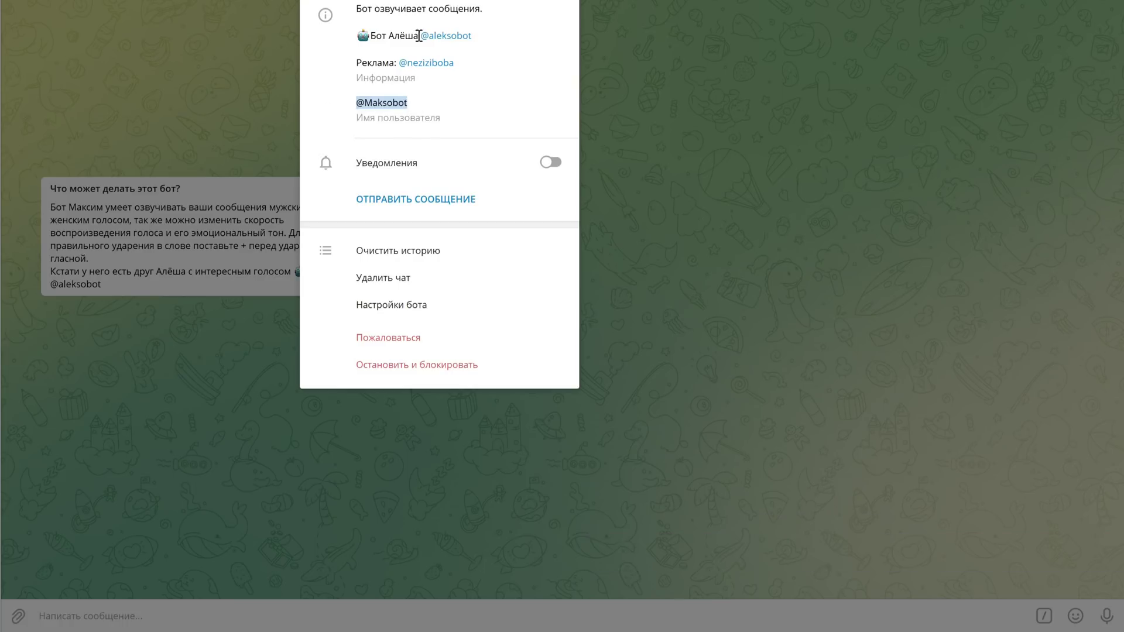
pyautogui.press('Escape')
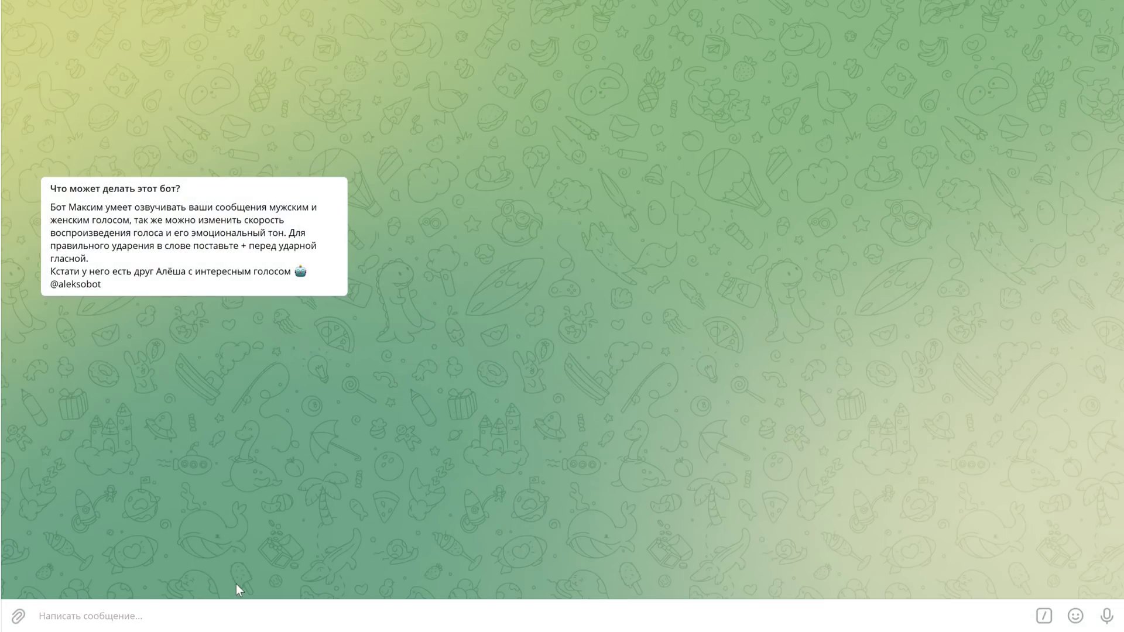
pyautogui.write('Проверка голосового сообщения')
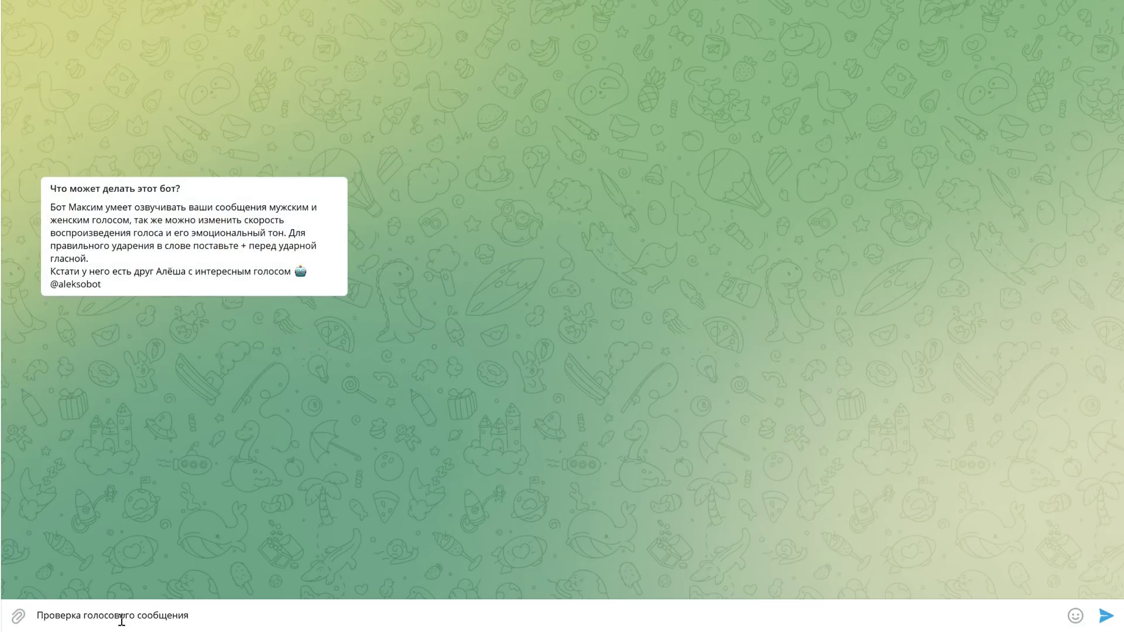
pyautogui.press('Return')
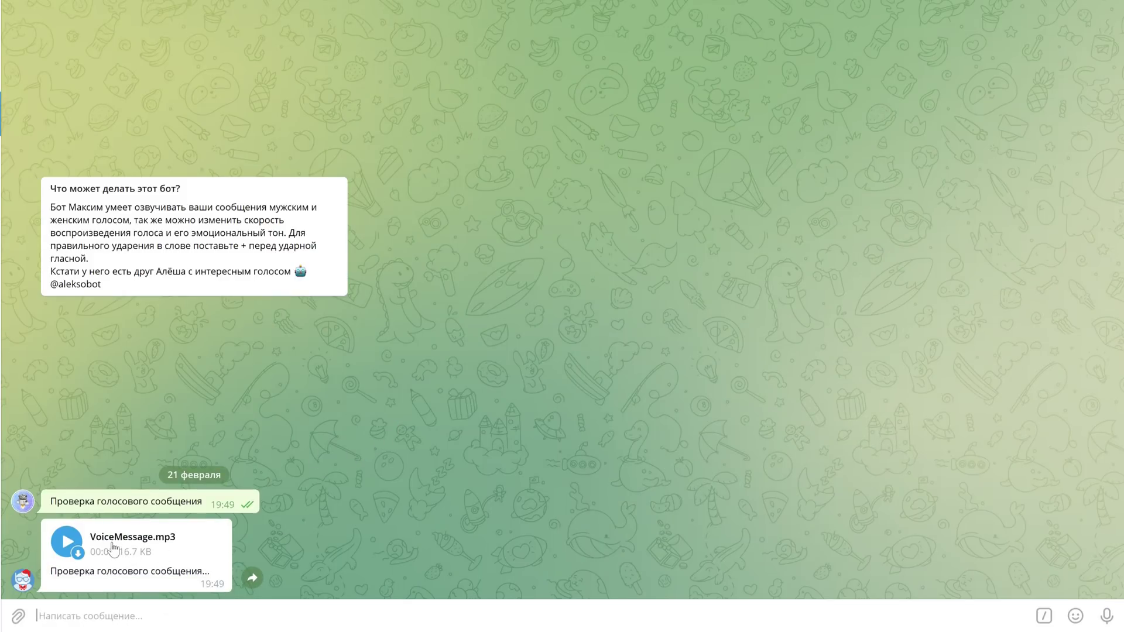
# Step: Save the VoiceMessage.mp3 reply to disk, browsing to the config share on 192.168.0.60
pyautogui.rightClick(69, 544)
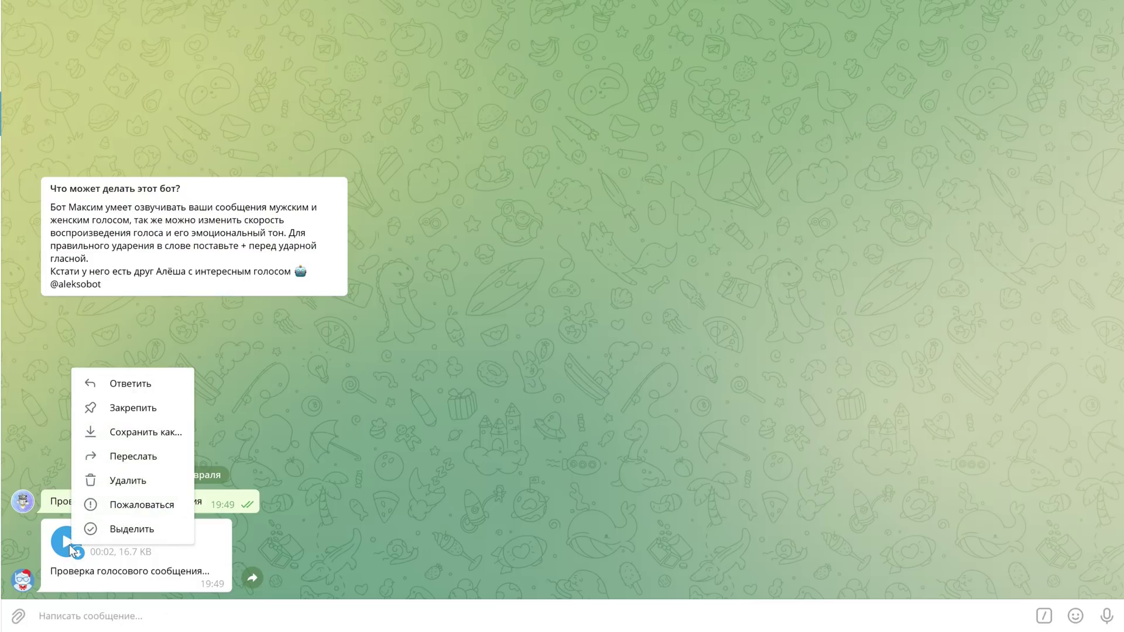
pyautogui.click(180, 438)
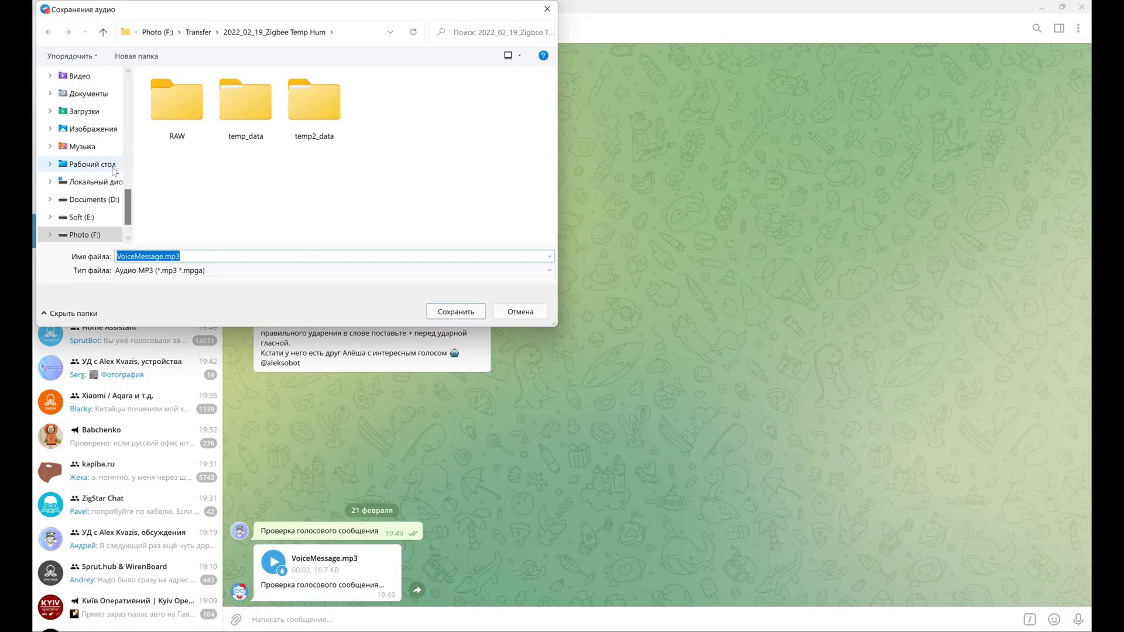
pyautogui.scroll(1, 96, 136)
pyautogui.scroll(1, 97, 136)
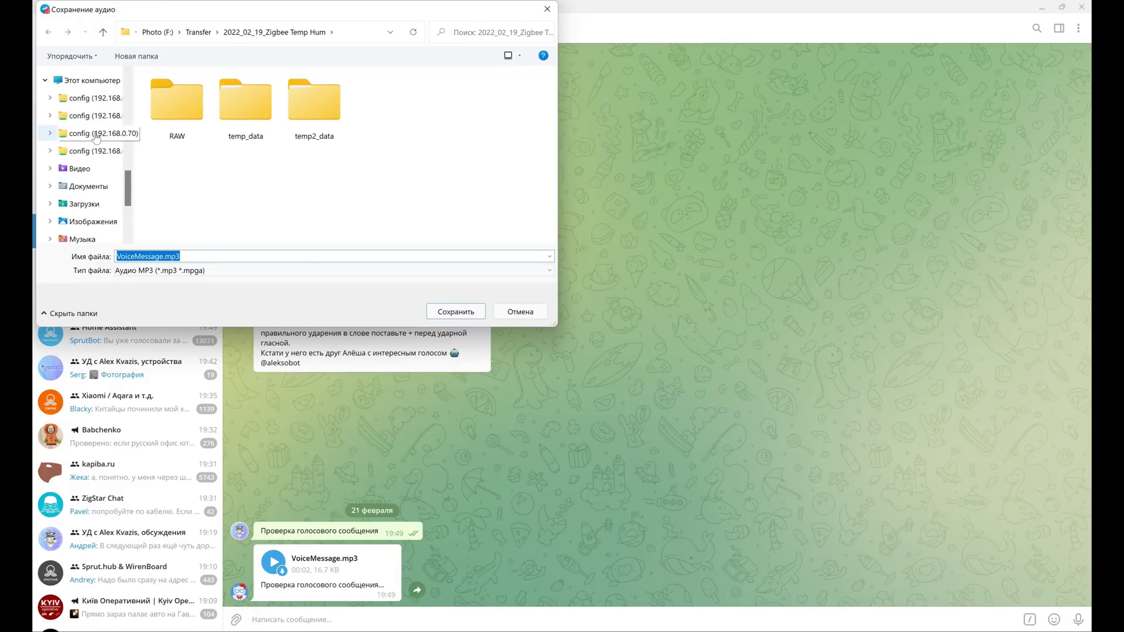
pyautogui.click(94, 136)
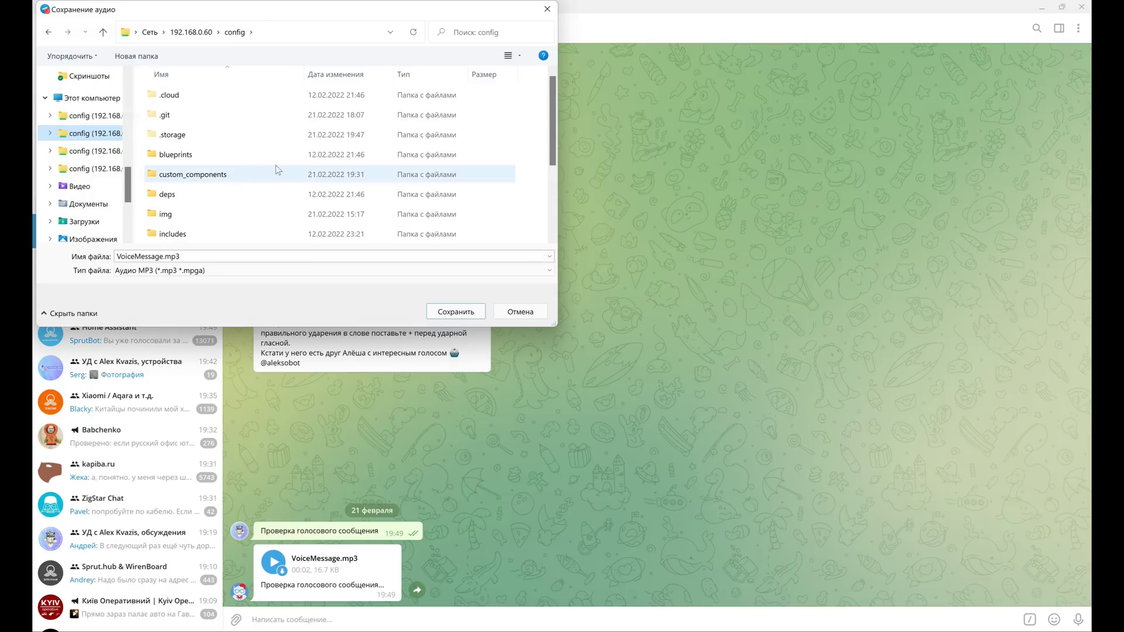
pyautogui.scroll(-2, 256, 155)
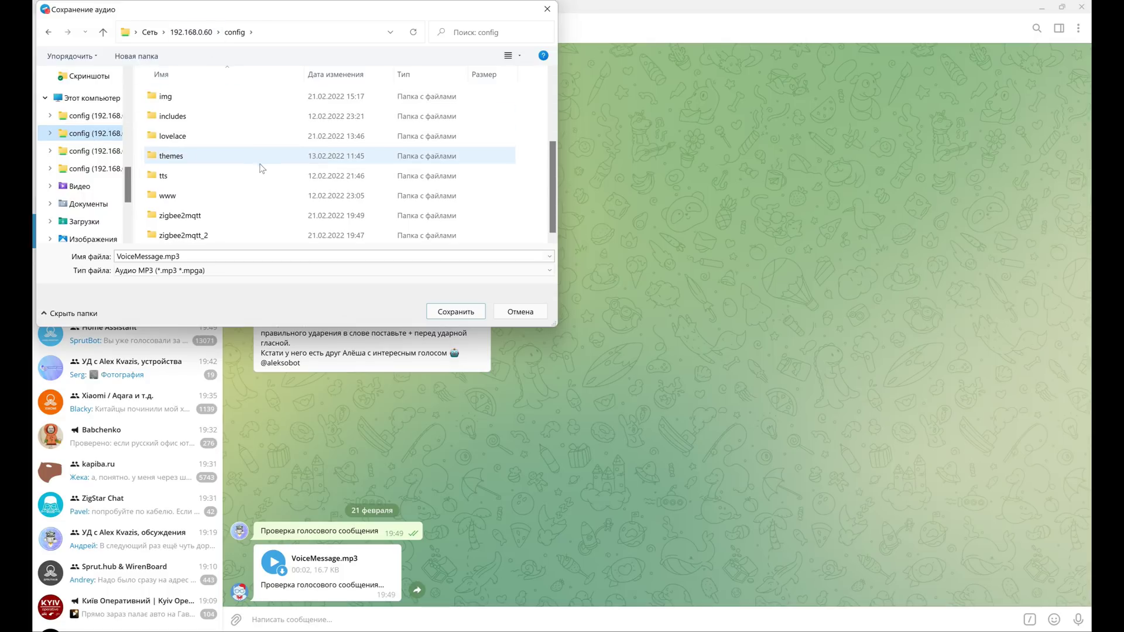
# Step: Create a new folder named mp3 in config and open it
pyautogui.rightClick(262, 169)
pyautogui.moveTo(409, 299)
pyautogui.click(452, 300)
pyautogui.write('mp3')
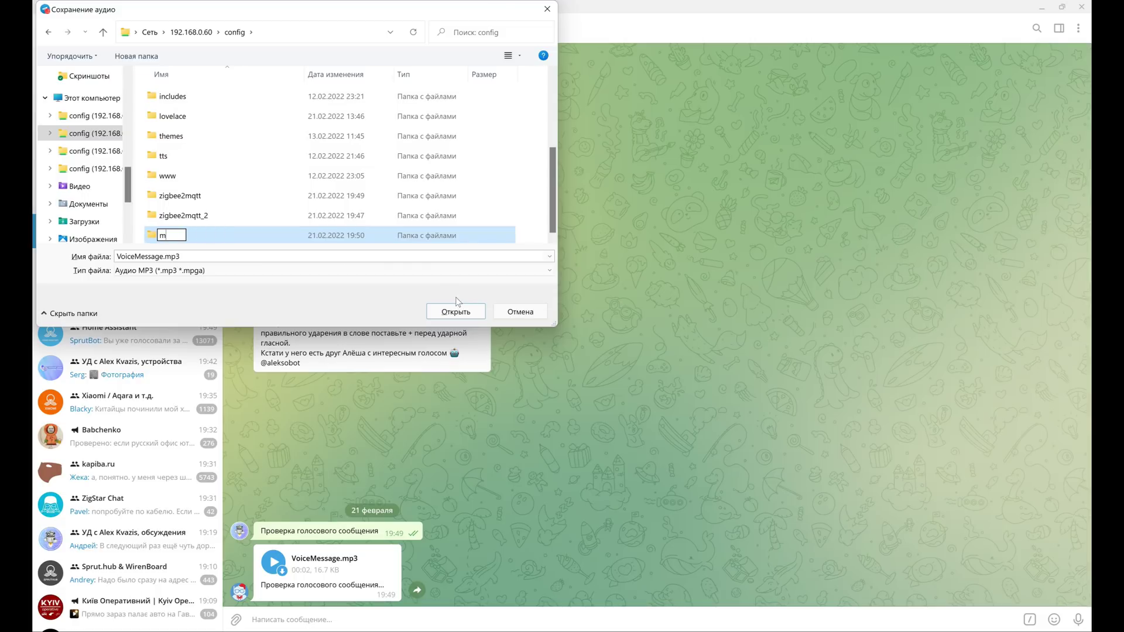
pyautogui.click(170, 215)
pyautogui.doubleClick(169, 234)
# Step: Rename the file to test and save it into the mp3 folder
pyautogui.click(197, 256)
pyautogui.hotkey('ctrl', 'a')
pyautogui.press('BackSpace')
pyautogui.write('test')
pyautogui.click(455, 311)
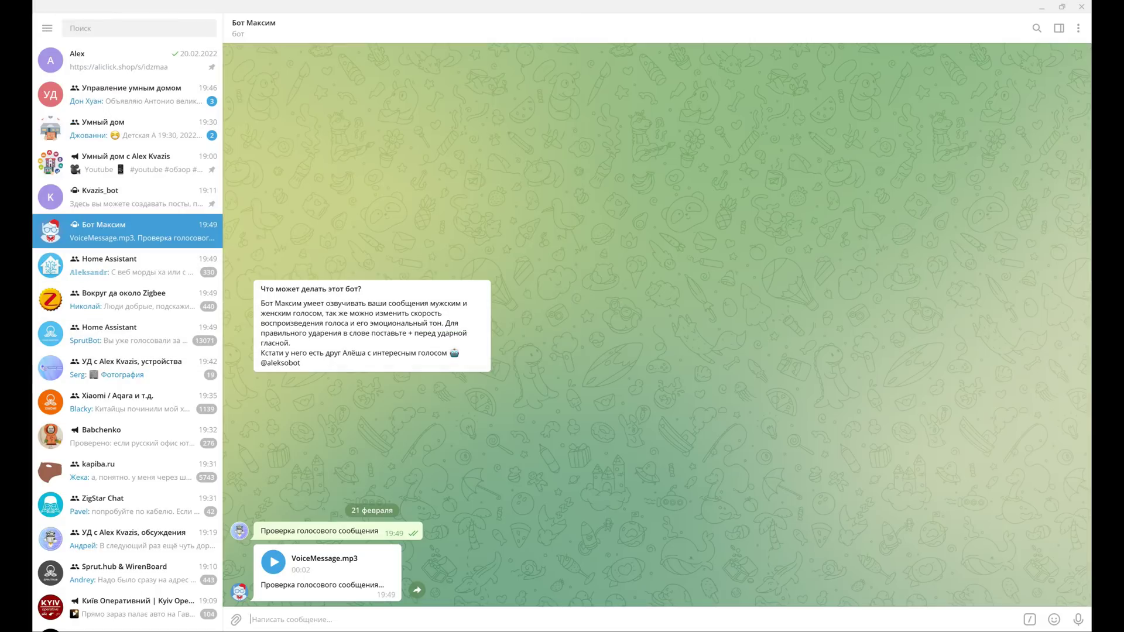
# Step: Open the mp3 folder on the config (192.168.0.60) share and select the saved test.mp3
pyautogui.hotkey('alt', 'Tab')
pyautogui.doubleClick(354, 219)
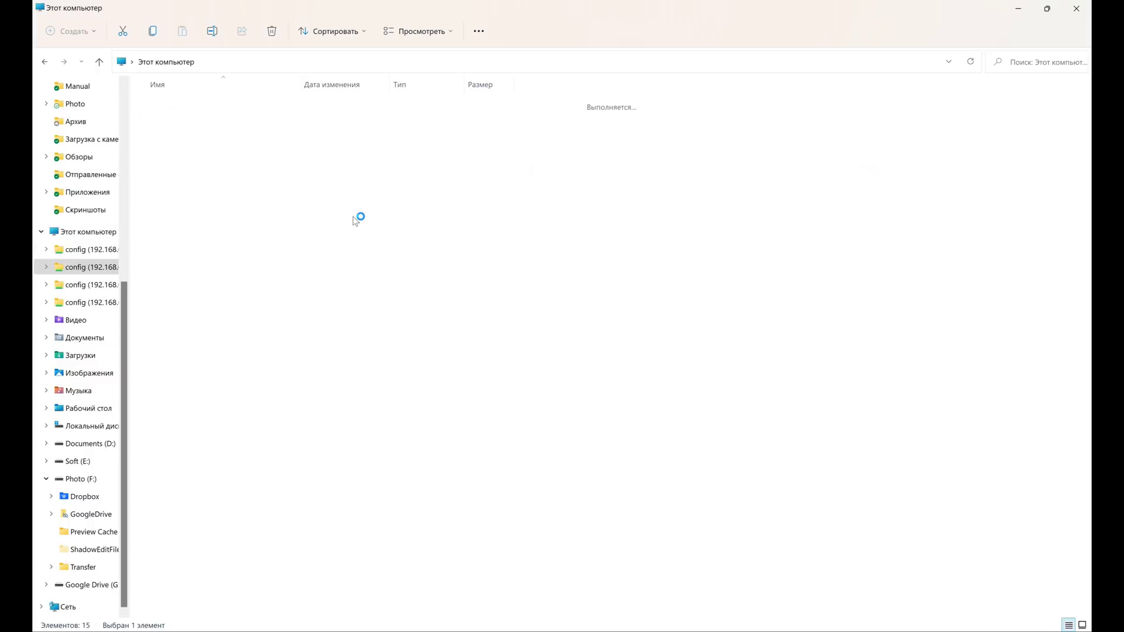
pyautogui.doubleClick(175, 289)
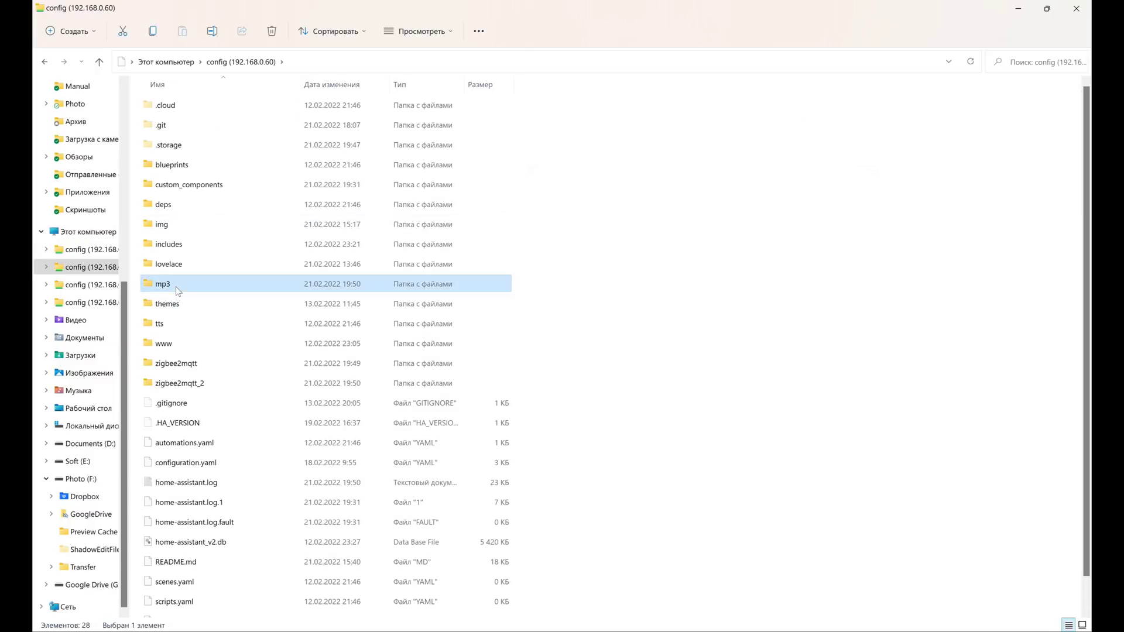
pyautogui.click(172, 111)
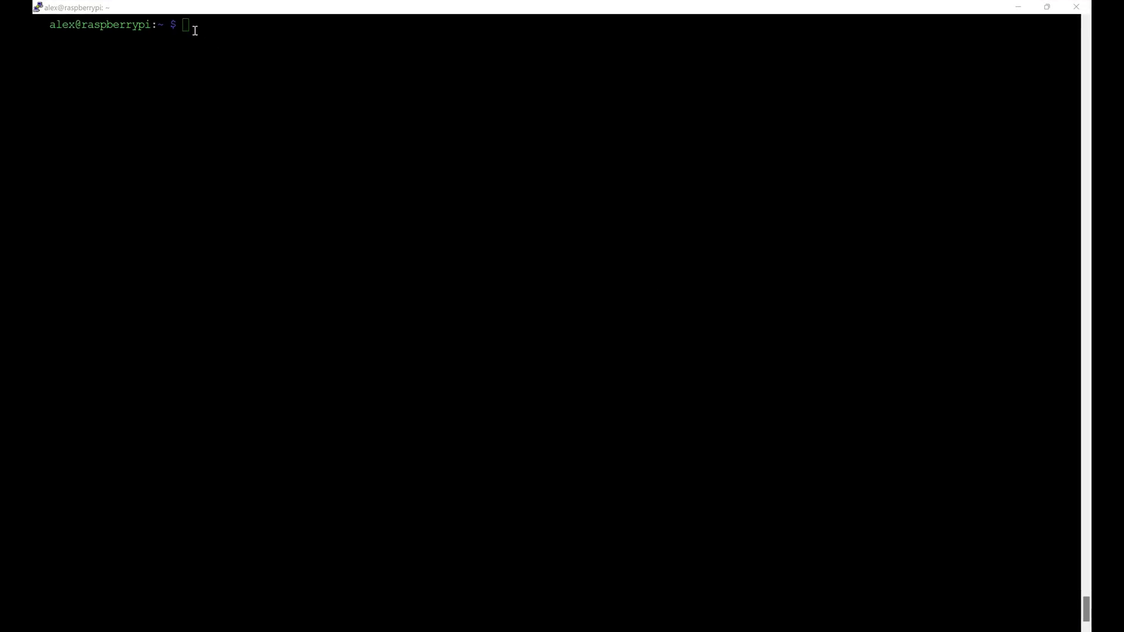
# Step: Paste the sudo ffmpeg command converting mp3/test.mp3 to test.aac at 64k and review its parts
pyautogui.rightClick(187, 26)
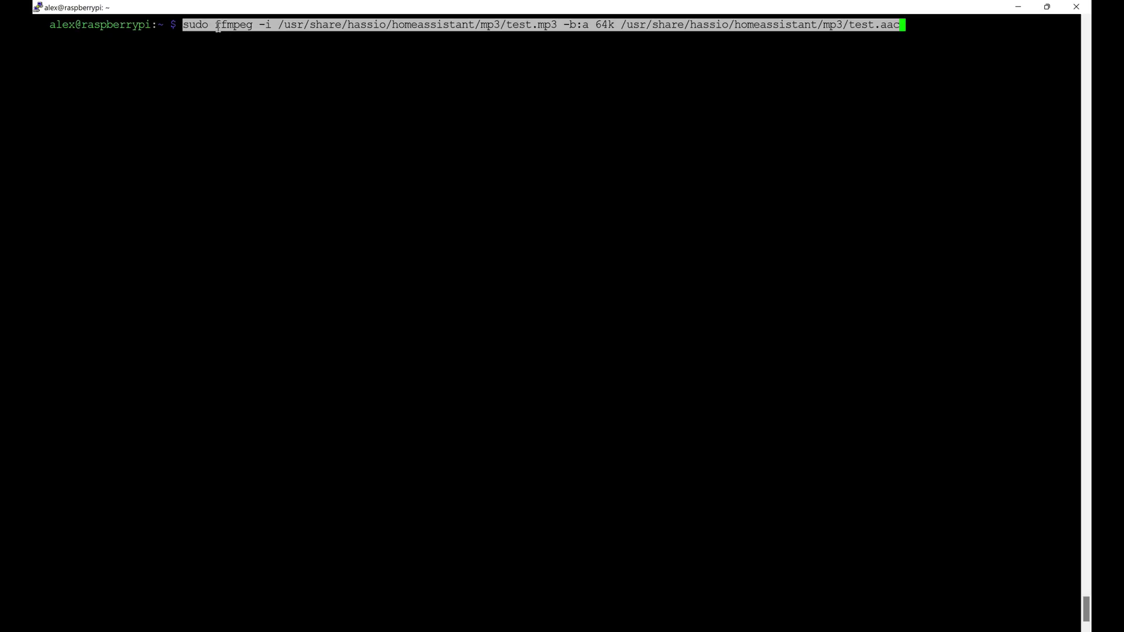
pyautogui.press('Left')
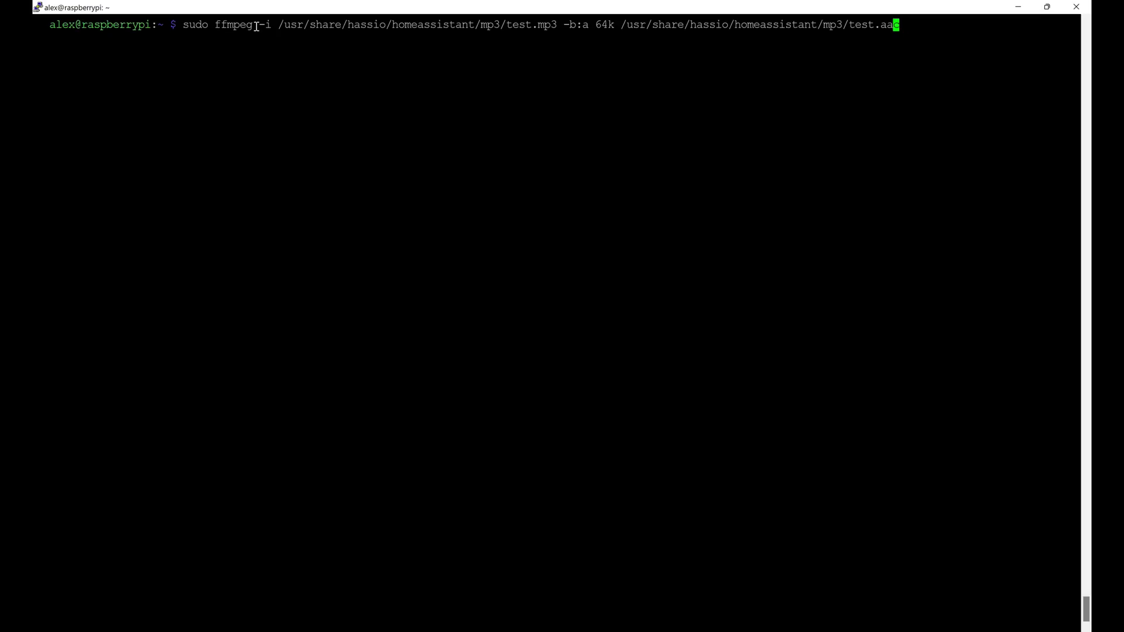
pyautogui.moveTo(280, 26); pyautogui.dragTo(475, 24)
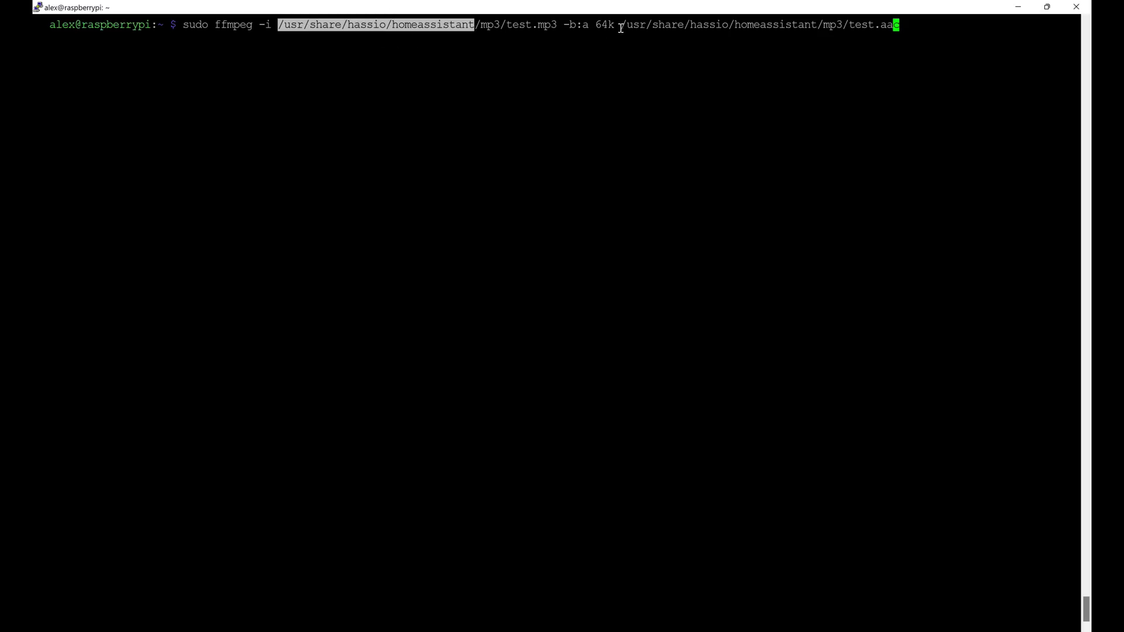
pyautogui.moveTo(477, 26); pyautogui.dragTo(498, 26)
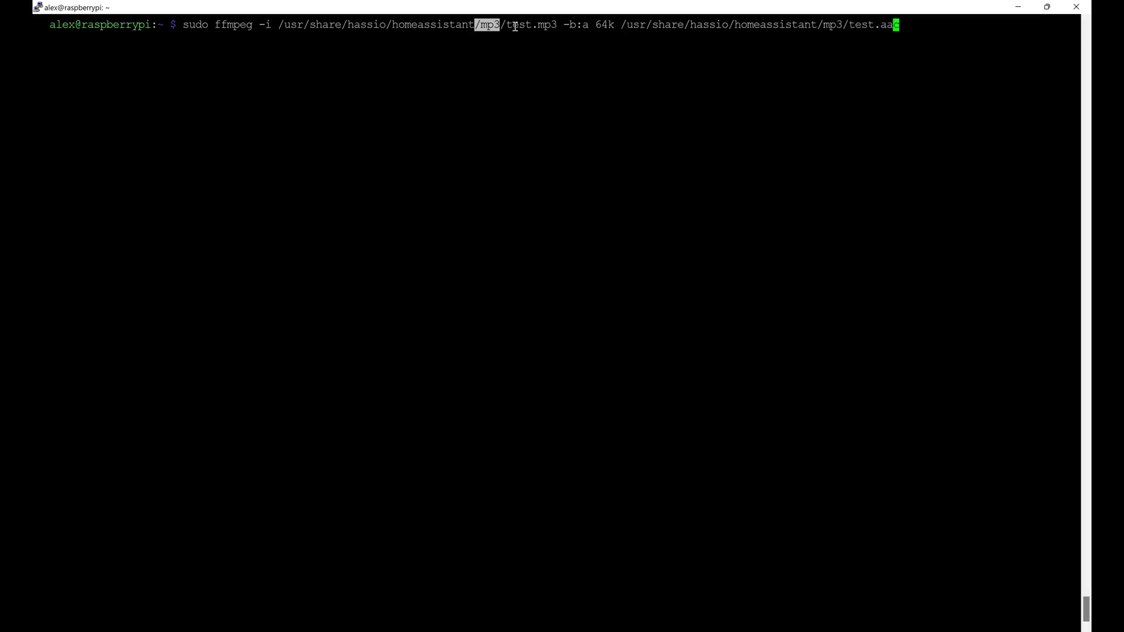
pyautogui.moveTo(507, 26); pyautogui.dragTo(551, 28)
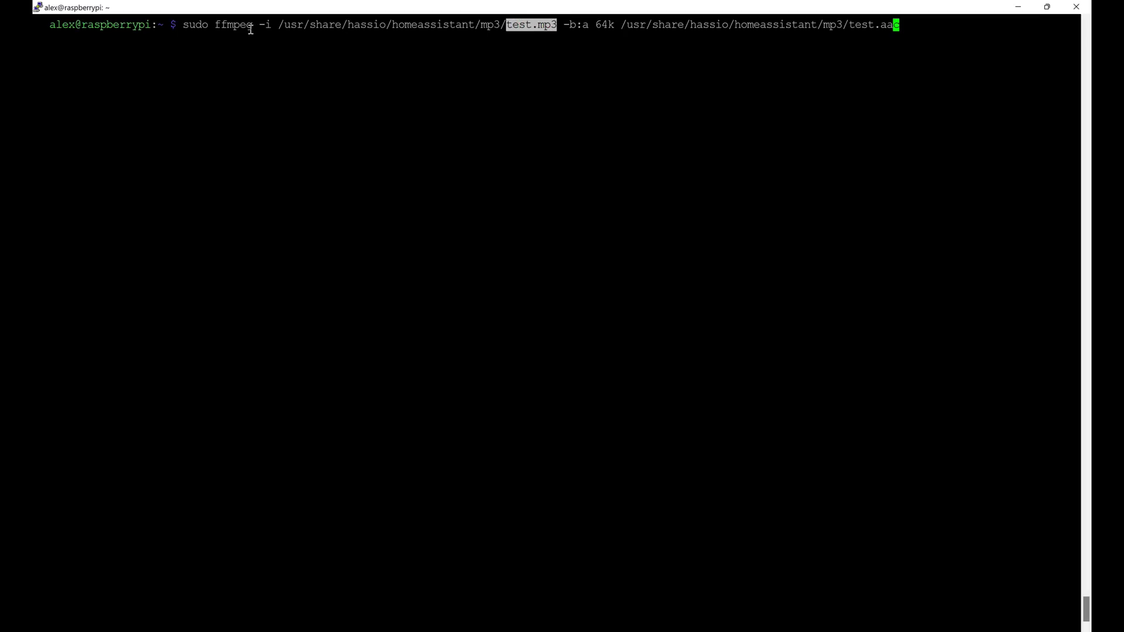
pyautogui.moveTo(217, 26); pyautogui.dragTo(267, 25)
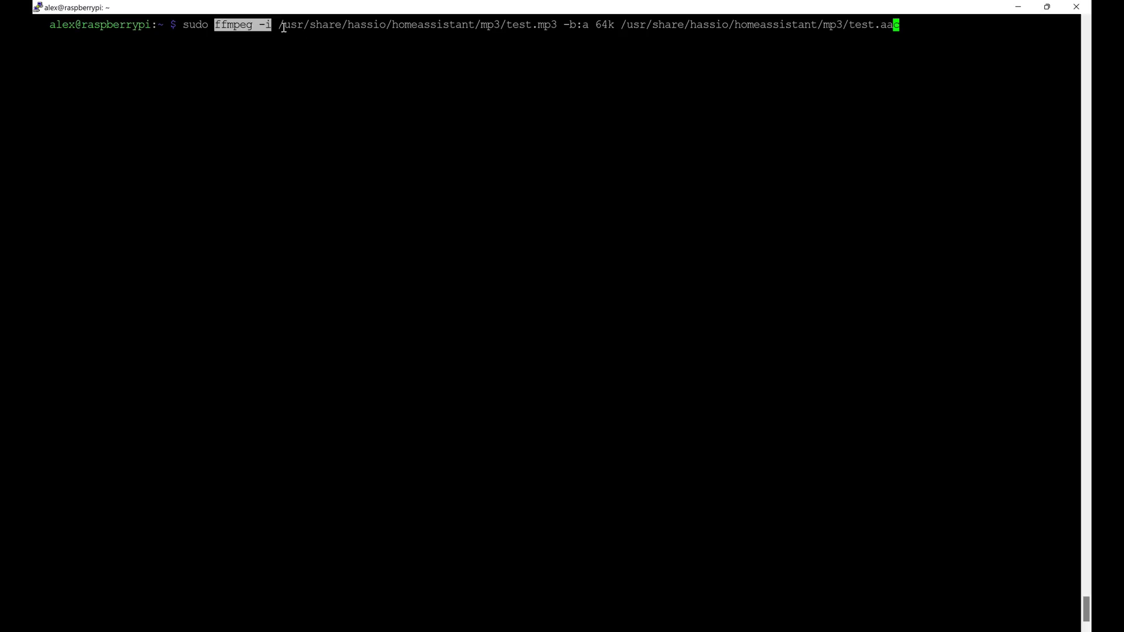
pyautogui.moveTo(563, 25); pyautogui.dragTo(609, 31)
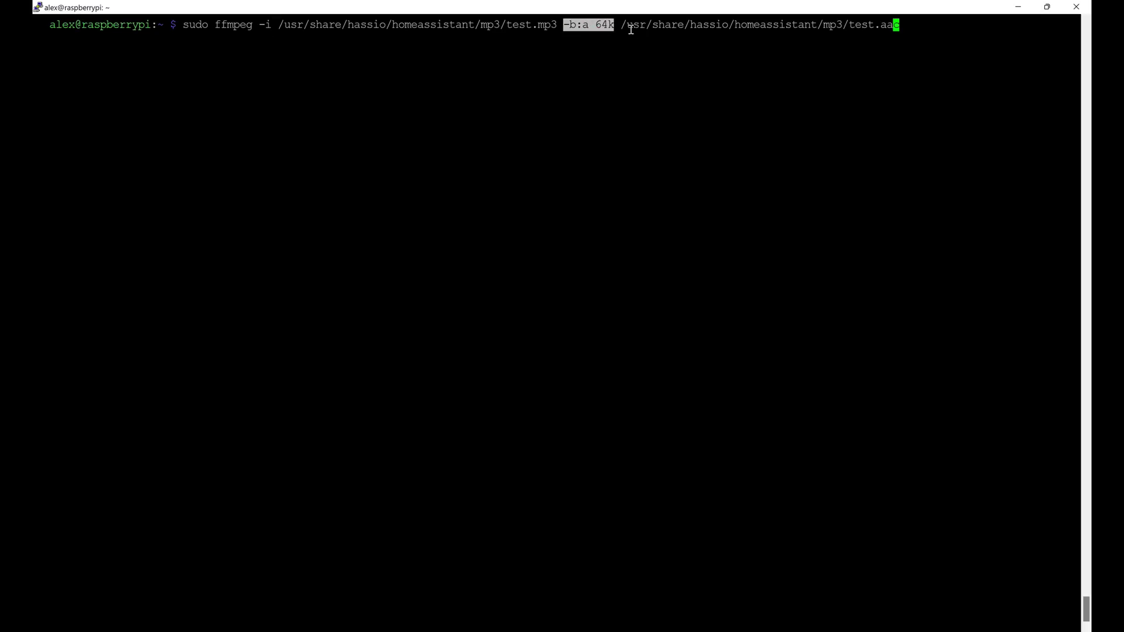
pyautogui.moveTo(622, 26); pyautogui.dragTo(901, 25)
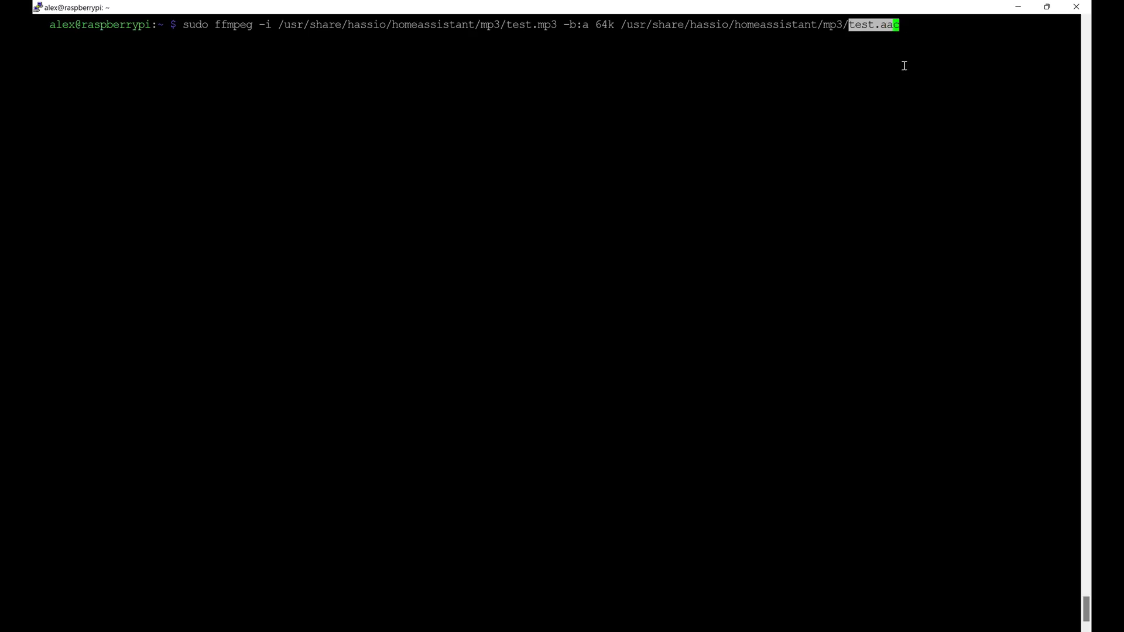
pyautogui.click(899, 27)
# Step: Run the conversion, confirm the 19 KB test.aac in the mp3 folder, and clear the terminal
pyautogui.press('Return')
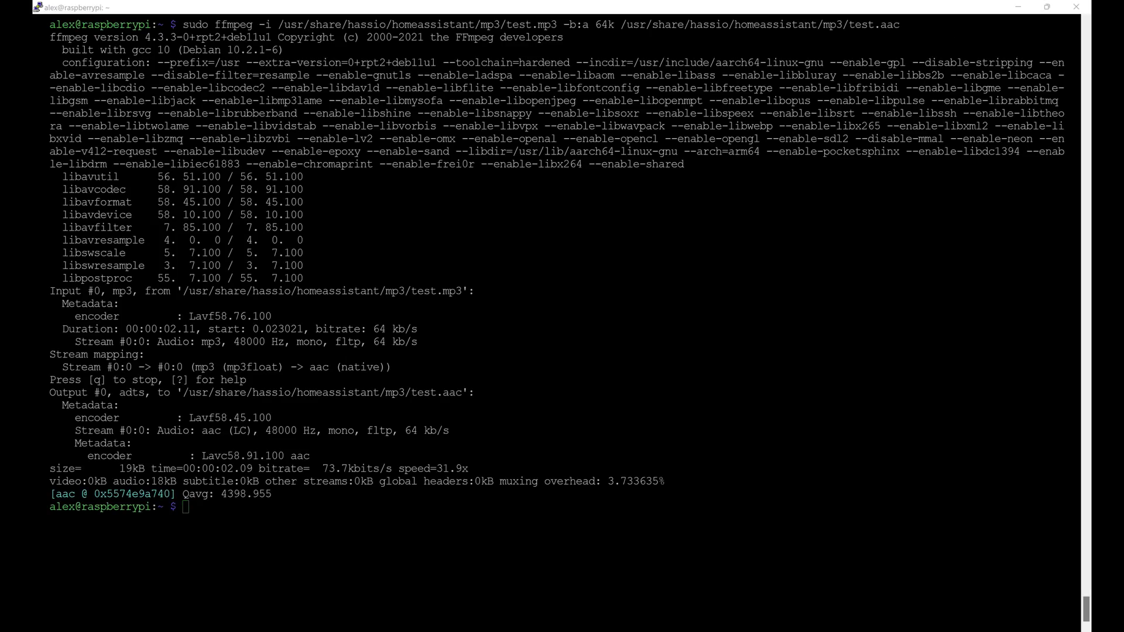
pyautogui.click(152, 606)
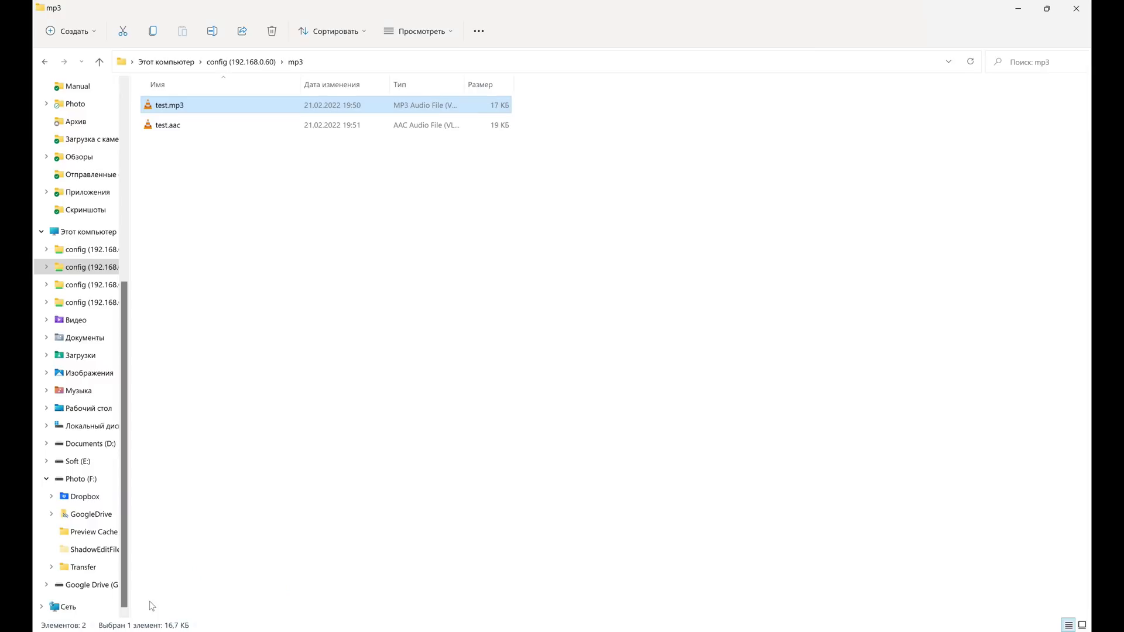
pyautogui.click(162, 123)
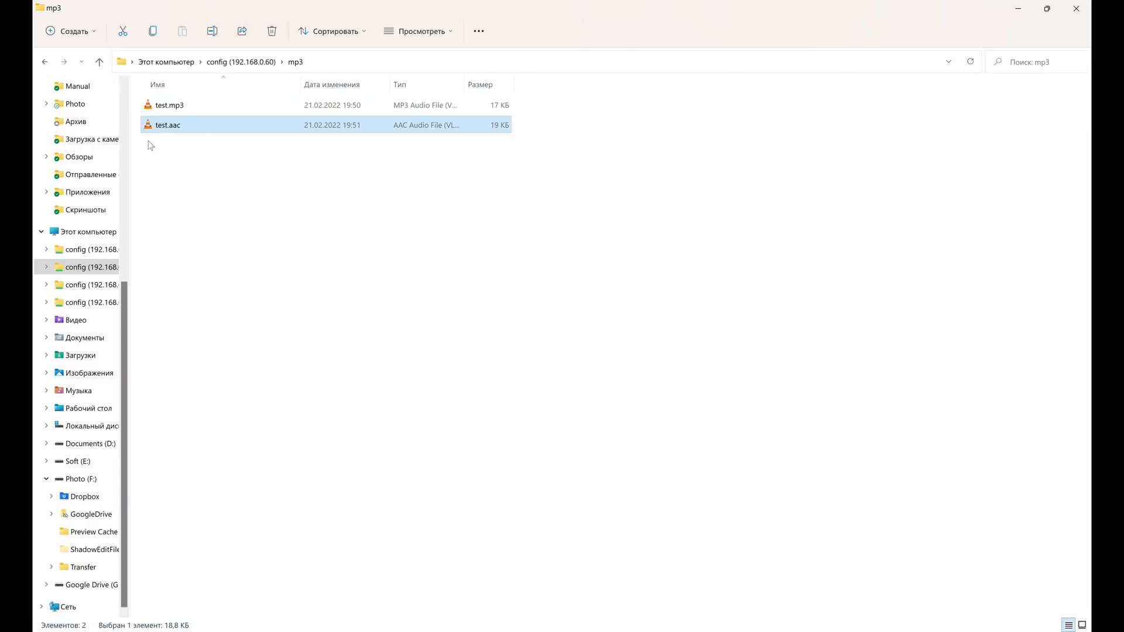
pyautogui.moveTo(625, 631)
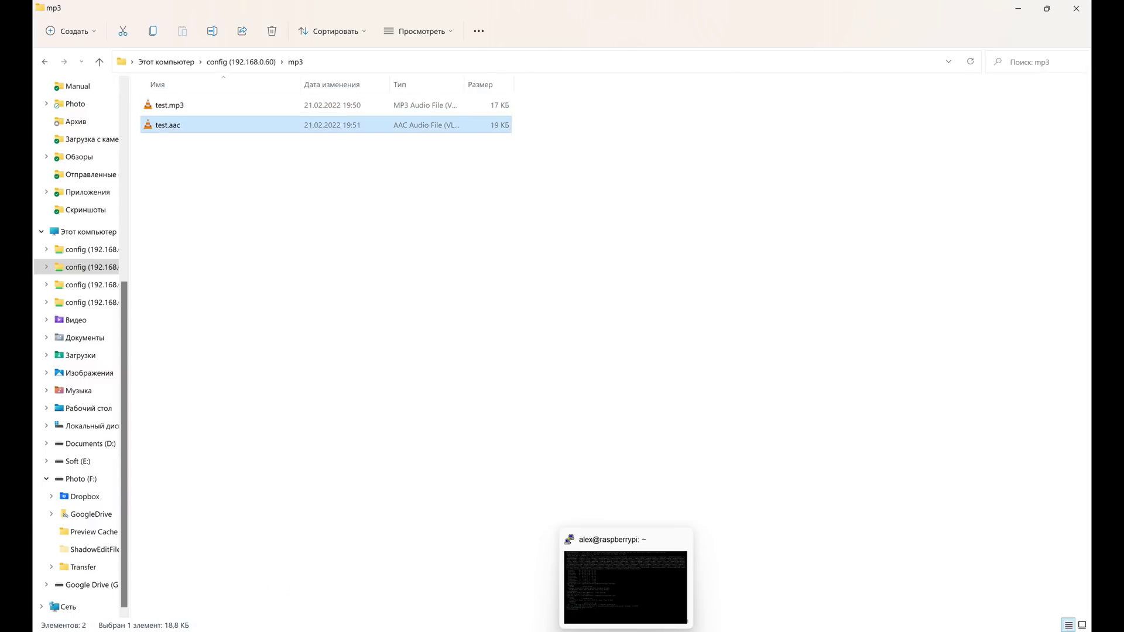
pyautogui.click(627, 604)
pyautogui.hotkey('ctrl', 'l')
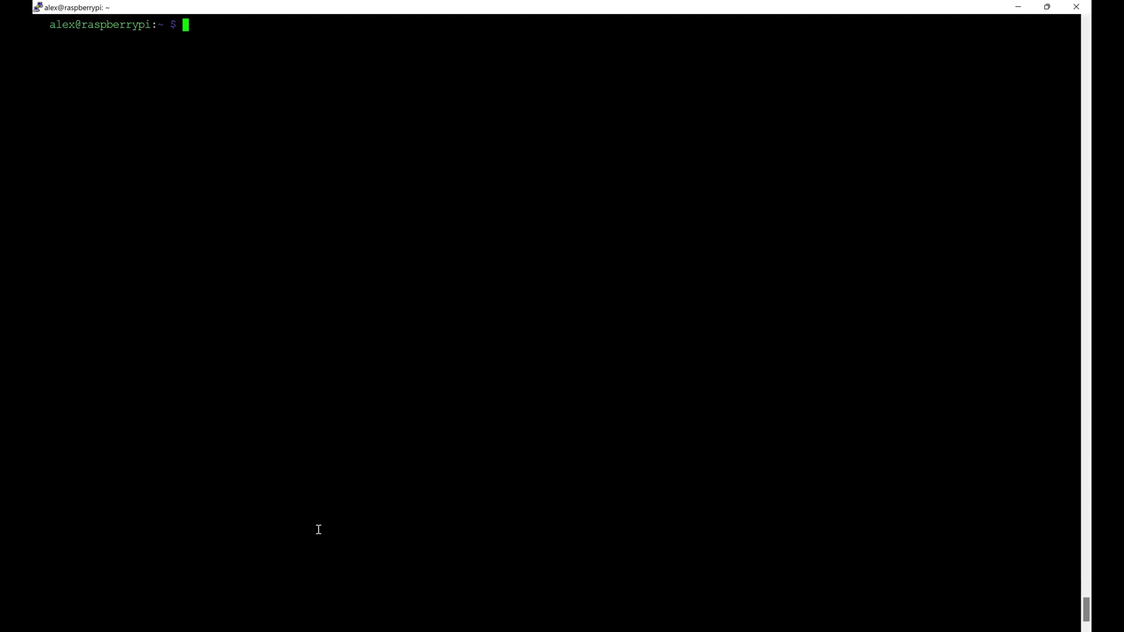
# Step: Paste and run sudo mv moving mp3/test.aac to /var/www/html/test.aac
pyautogui.rightClick(189, 27)
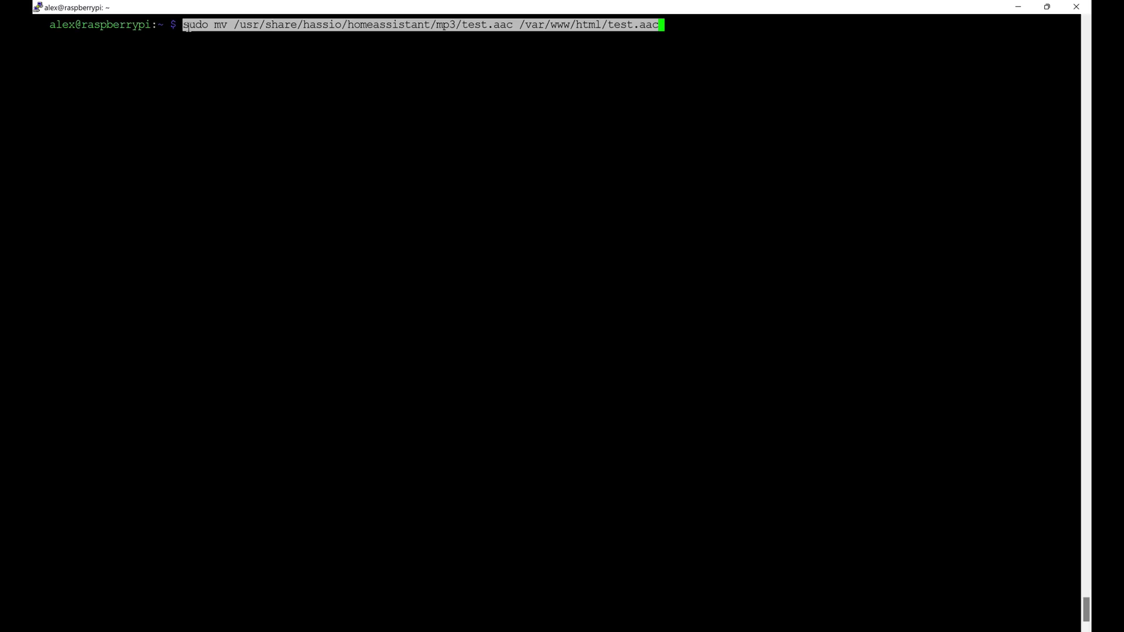
pyautogui.press('Left')
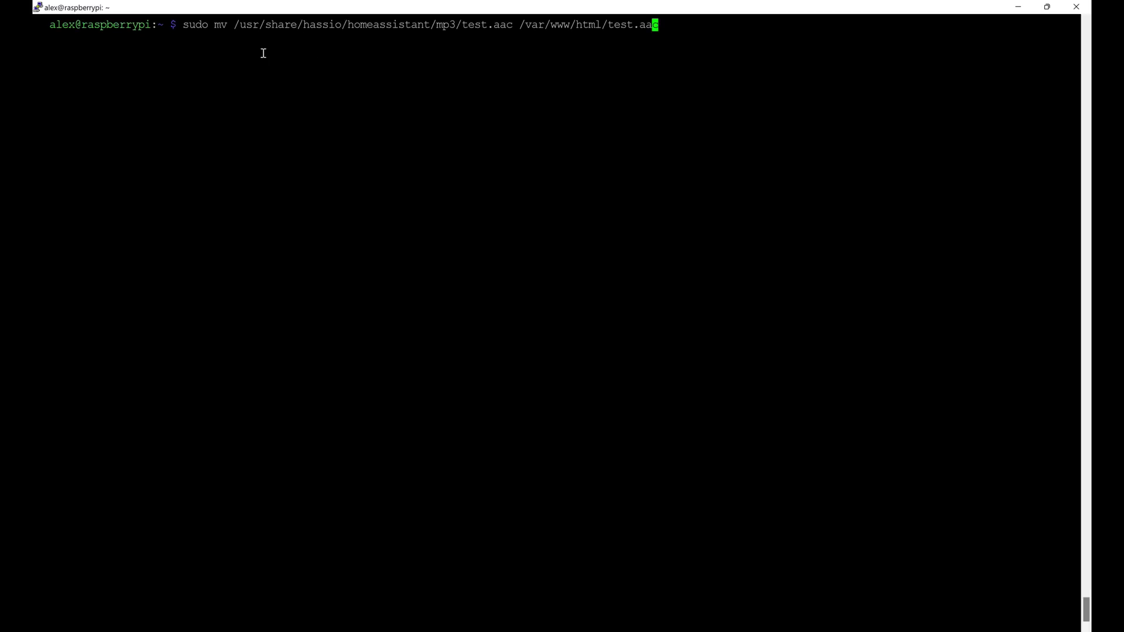
pyautogui.moveTo(234, 24); pyautogui.dragTo(510, 24)
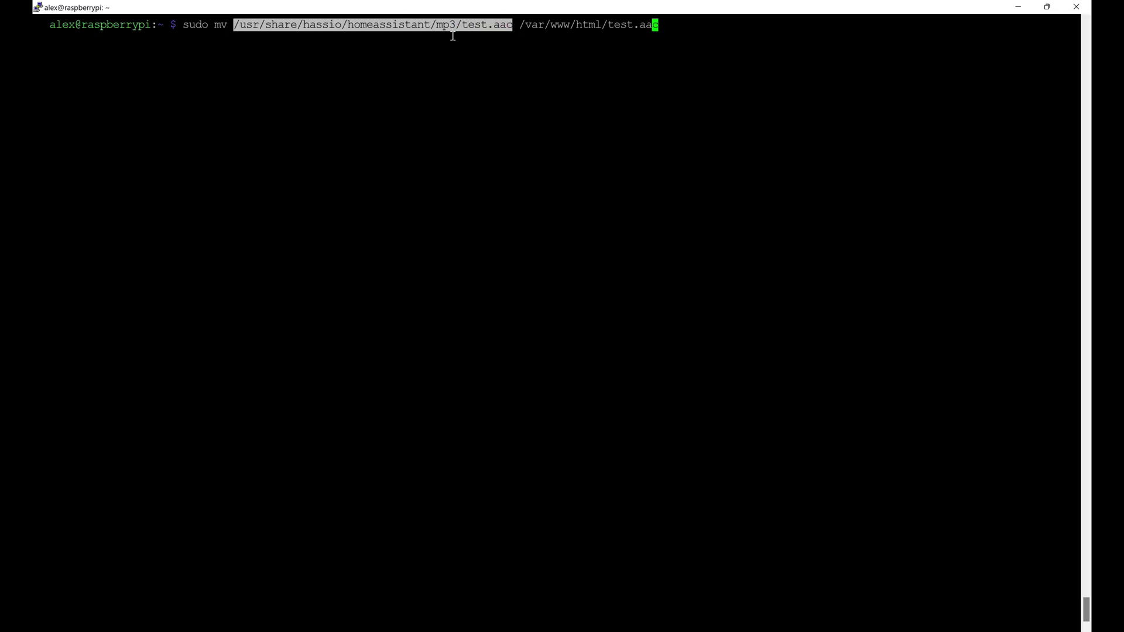
pyautogui.doubleClick(220, 25)
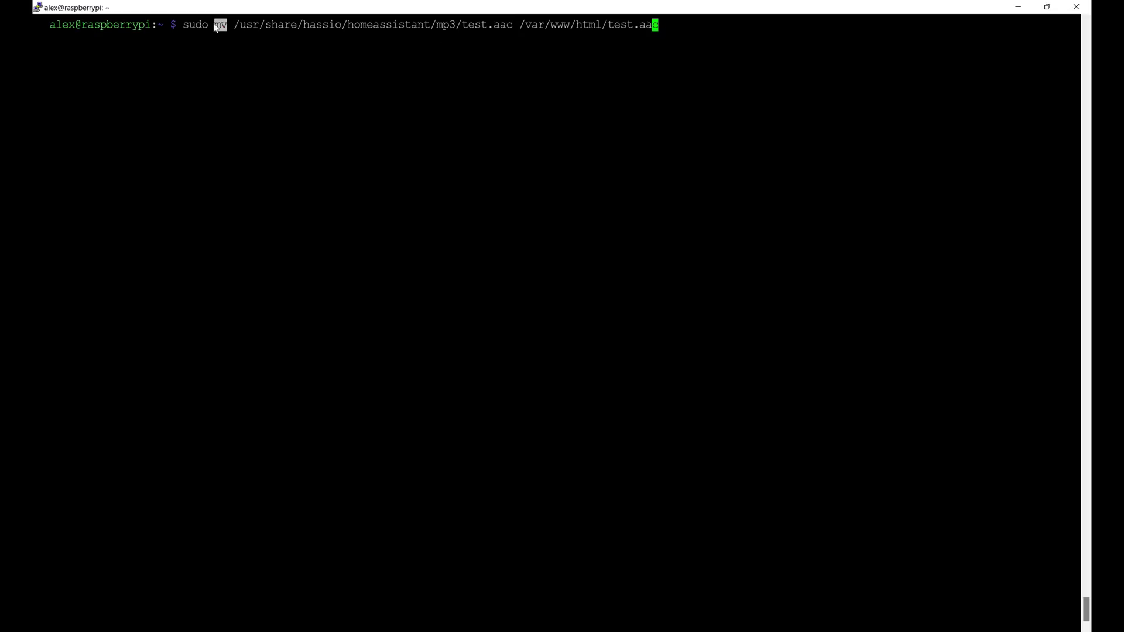
pyautogui.moveTo(519, 25); pyautogui.dragTo(615, 47)
pyautogui.moveTo(520, 27); pyautogui.dragTo(592, 37)
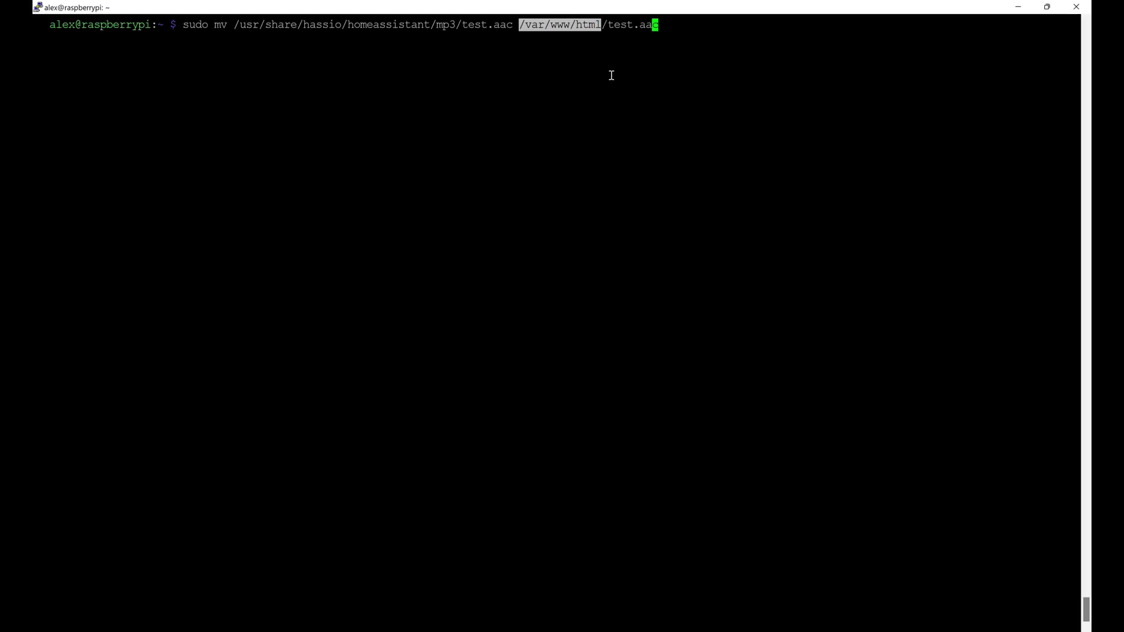
pyautogui.press('Return')
# Step: Confirm only test.mp3 remains in the mp3 folder, then enter sudo rm for test.mp3
pyautogui.hotkey('alt', 'Tab')
pyautogui.click(190, 111)
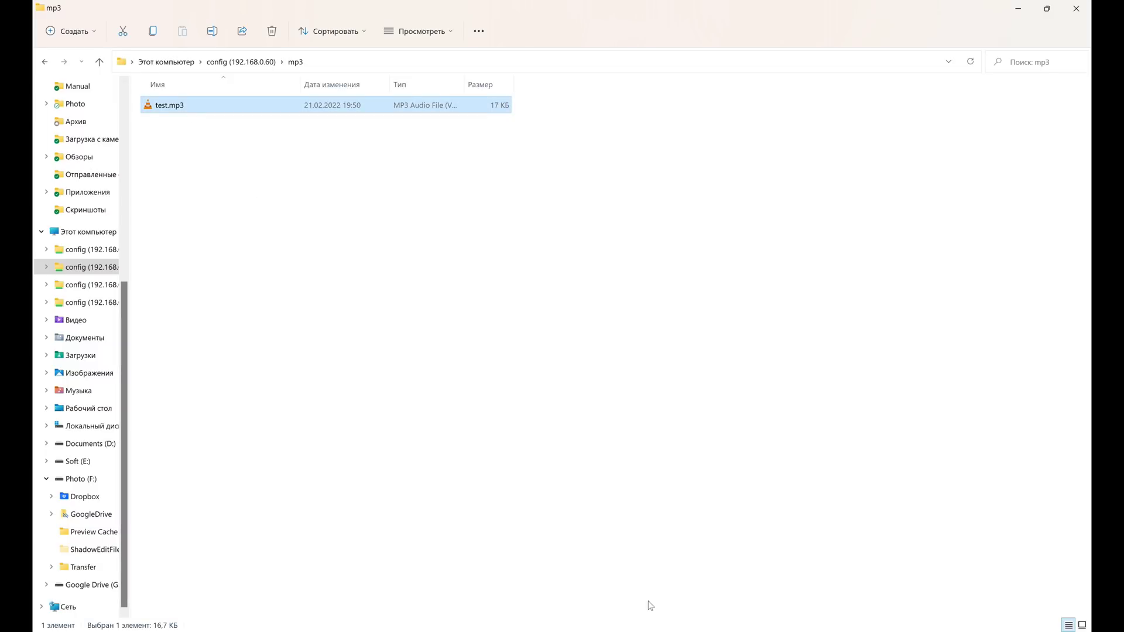
pyautogui.hotkey('alt', 'Tab')
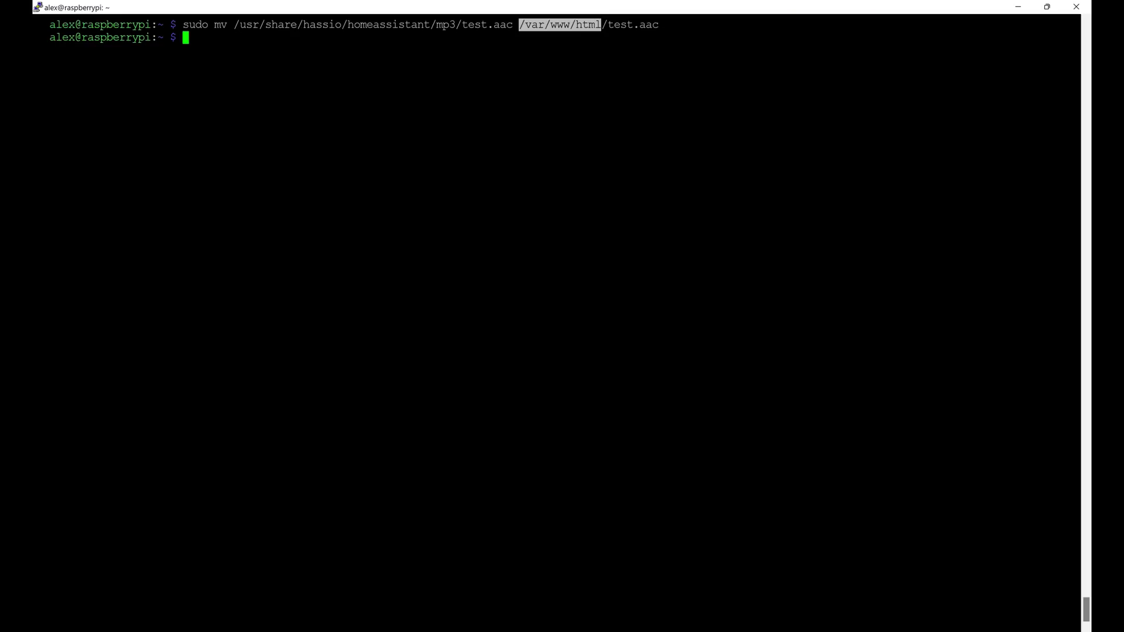
pyautogui.rightClick(186, 39)
pyautogui.doubleClick(217, 39)
pyautogui.moveTo(236, 38); pyautogui.dragTo(512, 38)
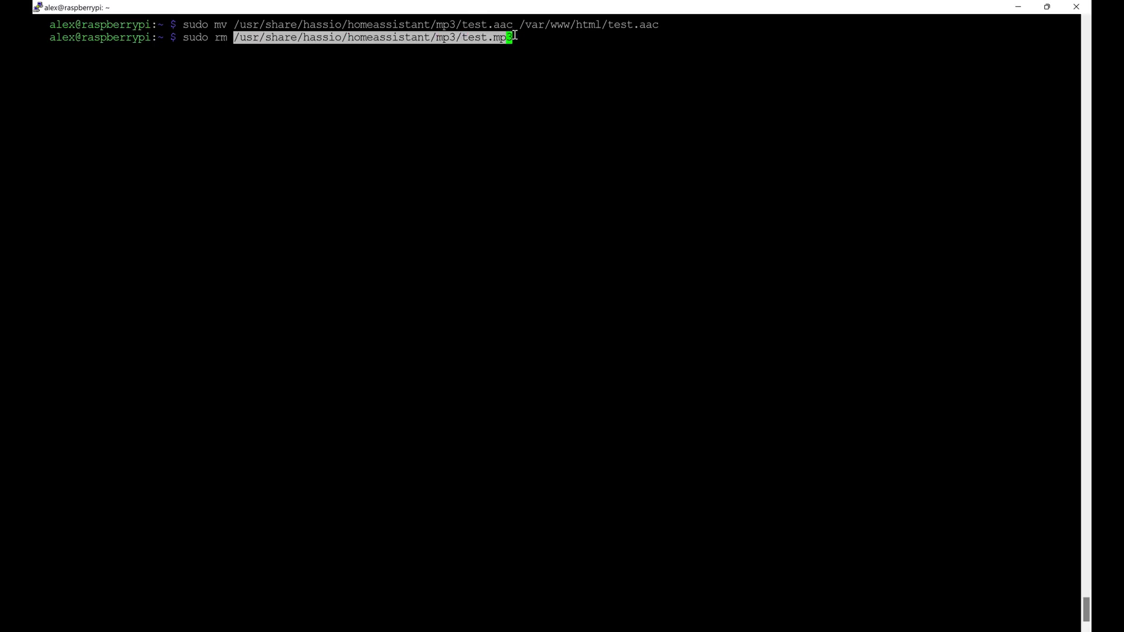